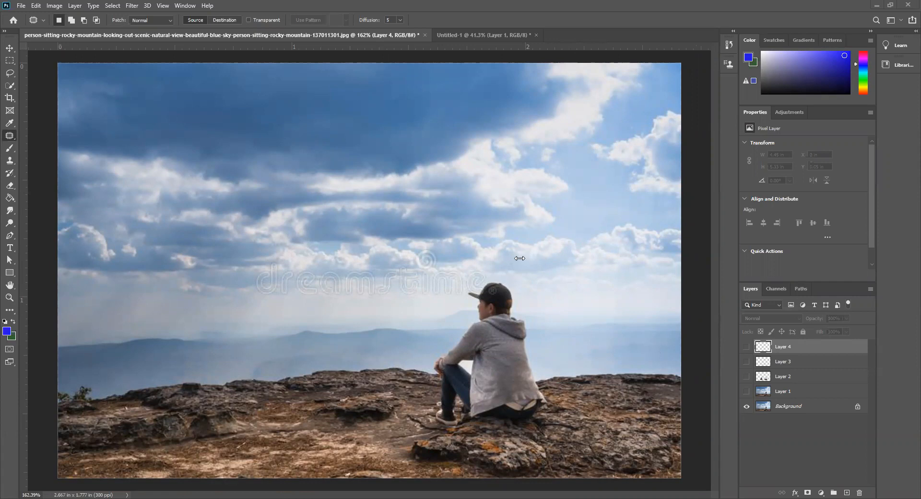
right_click(10, 139)
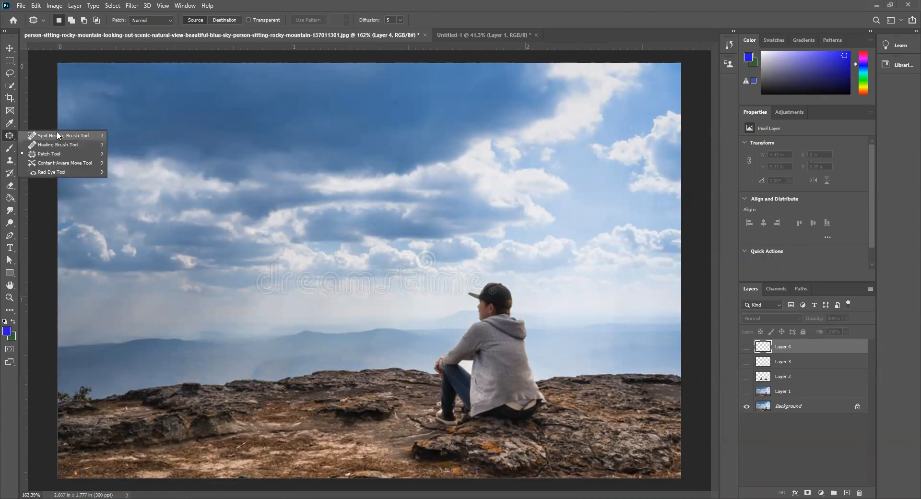
click(76, 162)
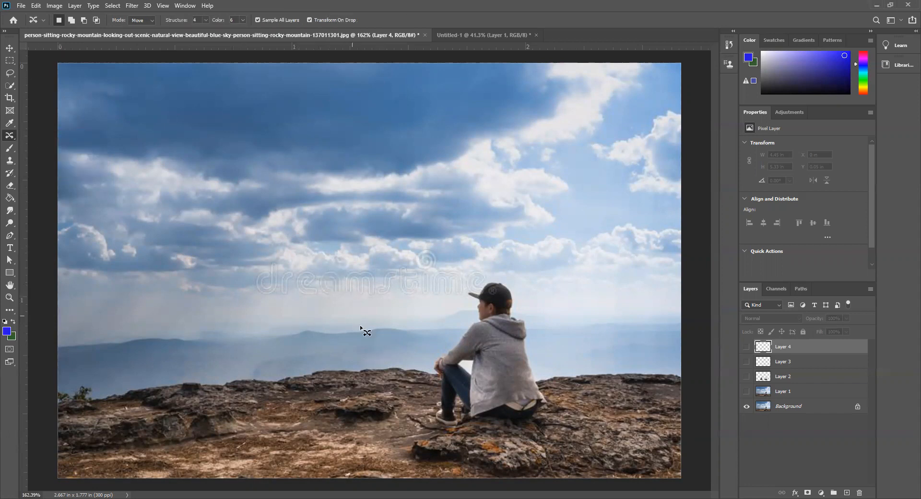
scroll(361, 324, up, 2)
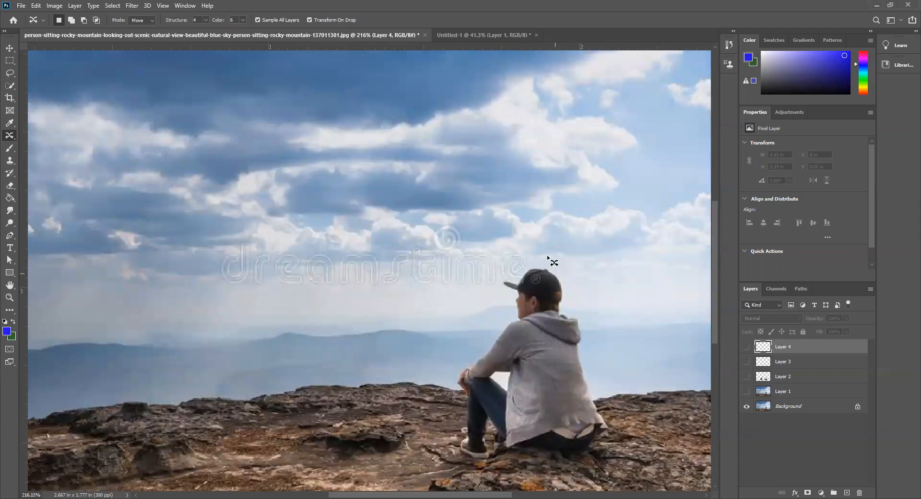
right_click(8, 137)
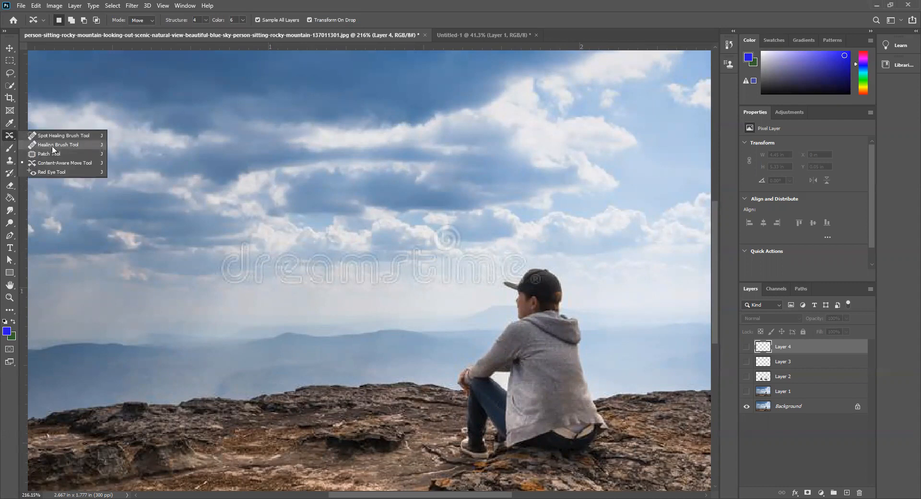
click(54, 145)
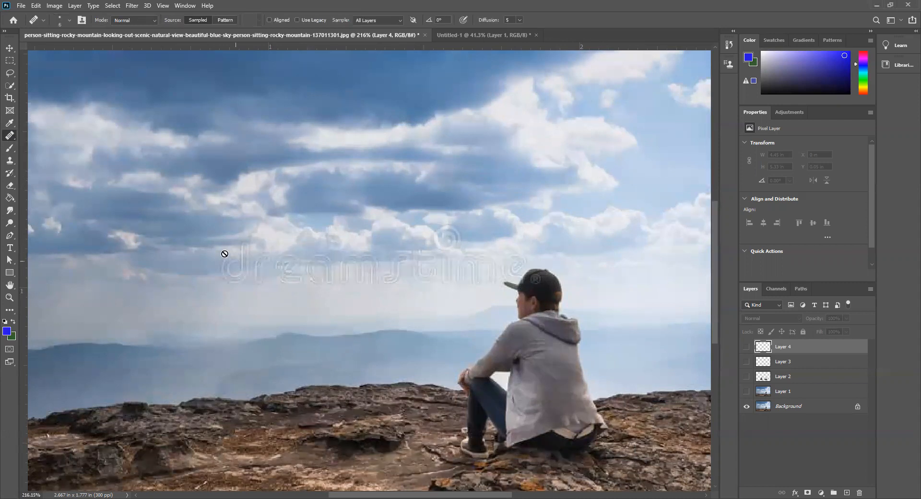
Add a new layer and paint out the "dreamst" watermark letters in the sky with a 25 px Spot Healing Brush.
click(847, 492)
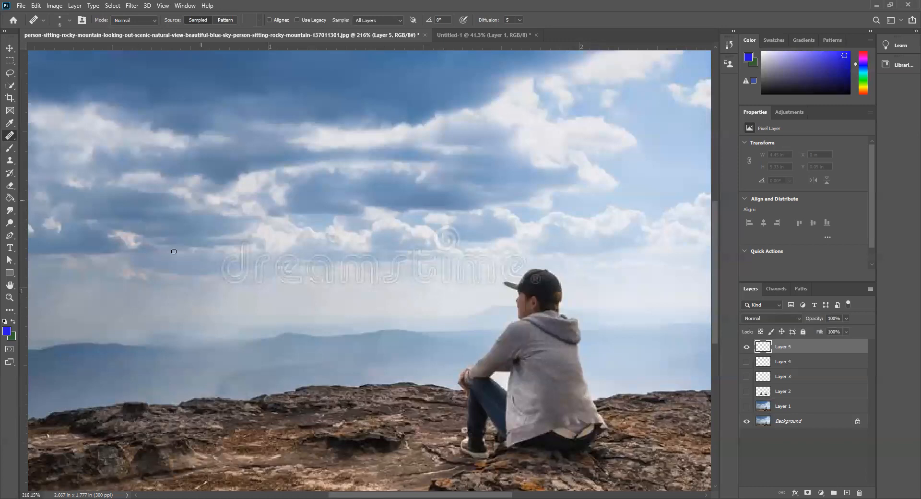
right_click(9, 135)
click(62, 136)
mouse_move(245, 246)
mouse_down()
mouse_move(232, 274)
mouse_move(220, 267)
mouse_move(245, 258)
mouse_move(237, 263)
mouse_move(235, 285)
mouse_move(242, 277)
mouse_move(289, 296)
mouse_move(283, 258)
mouse_move(274, 273)
mouse_move(287, 279)
mouse_move(289, 259)
mouse_move(289, 279)
mouse_move(257, 275)
mouse_move(295, 270)
mouse_move(295, 262)
mouse_move(299, 277)
mouse_move(282, 294)
mouse_move(306, 293)
mouse_move(309, 268)
mouse_move(311, 279)
mouse_move(282, 288)
mouse_move(307, 282)
mouse_up()
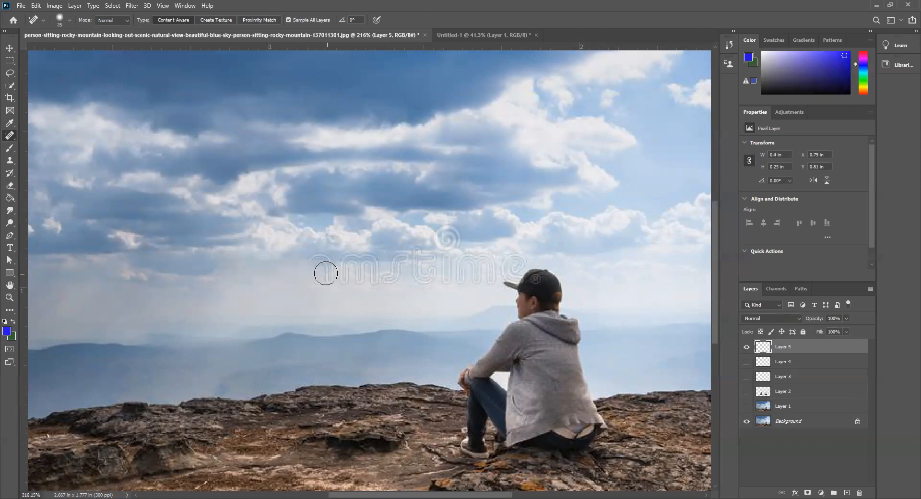
mouse_move(312, 263)
mouse_down()
mouse_move(333, 247)
mouse_move(350, 261)
mouse_move(325, 286)
mouse_move(316, 280)
mouse_move(371, 267)
mouse_up()
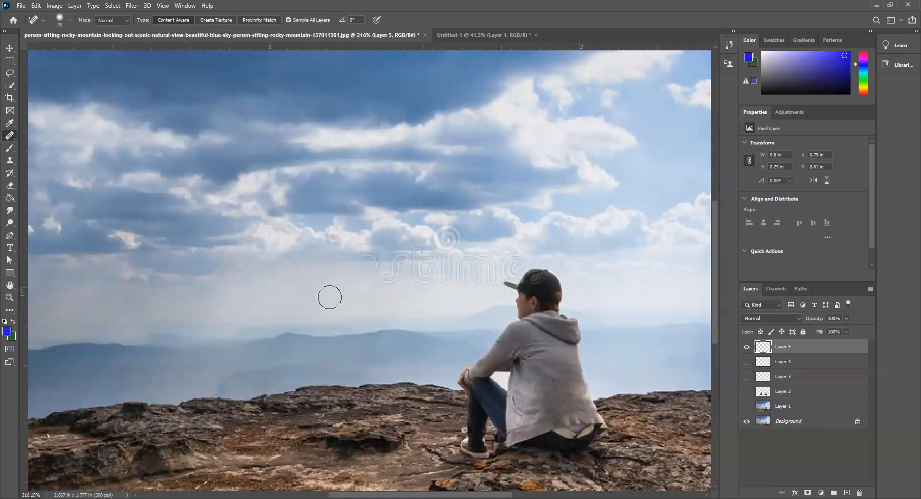
click(324, 281)
drag(330, 281, 360, 283)
mouse_move(363, 259)
mouse_down()
mouse_move(407, 258)
mouse_move(399, 289)
mouse_move(450, 255)
mouse_move(435, 284)
mouse_move(443, 269)
mouse_move(422, 291)
mouse_move(434, 281)
mouse_move(393, 287)
mouse_move(425, 280)
mouse_up()
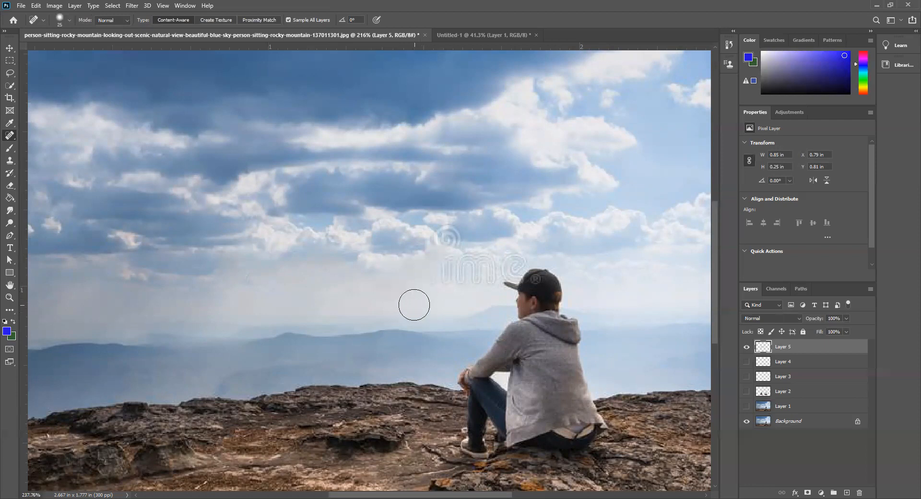
Sample clean sky with a 40 px Healing Brush and paint out the remaining "ime" letters and the swirl above them.
scroll(412, 305, up, 3)
scroll(408, 295, down, 4)
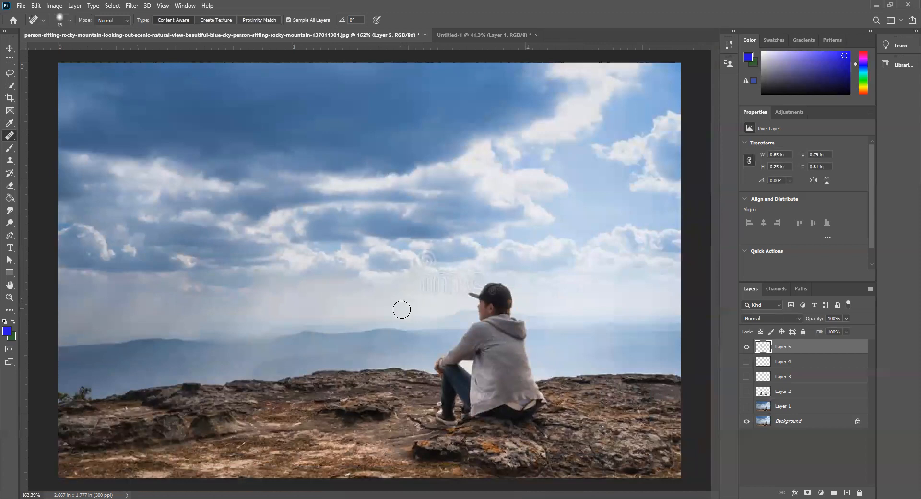
right_click(11, 137)
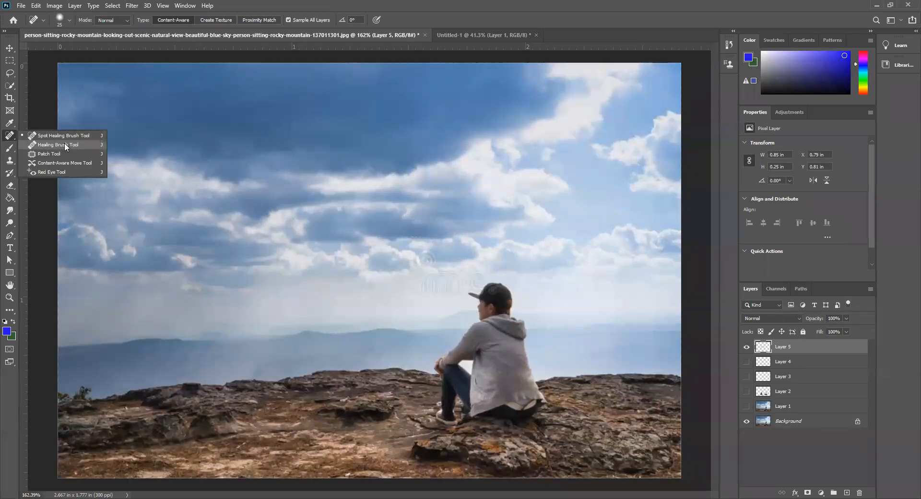
click(62, 145)
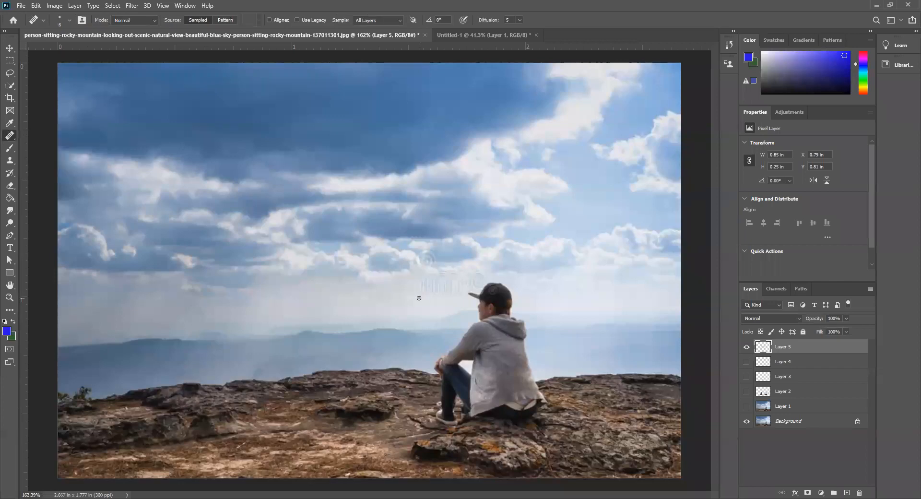
key(])
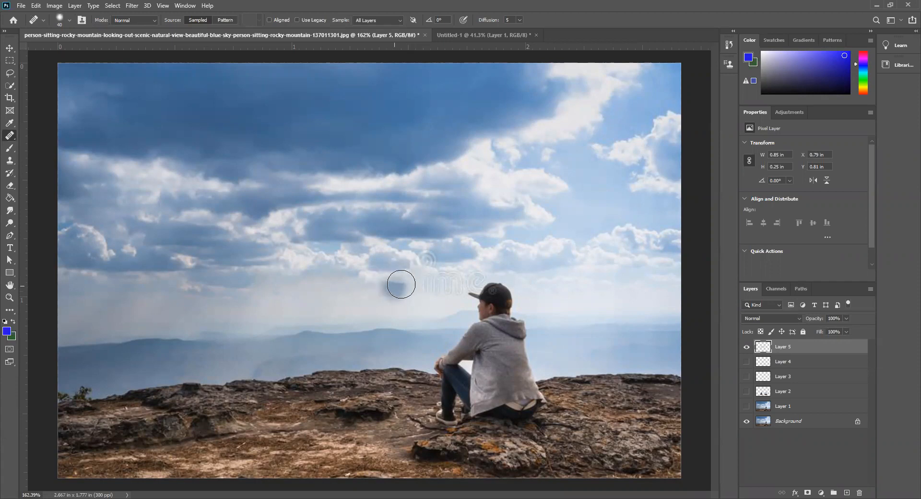
alt+click(427, 302)
click(426, 294)
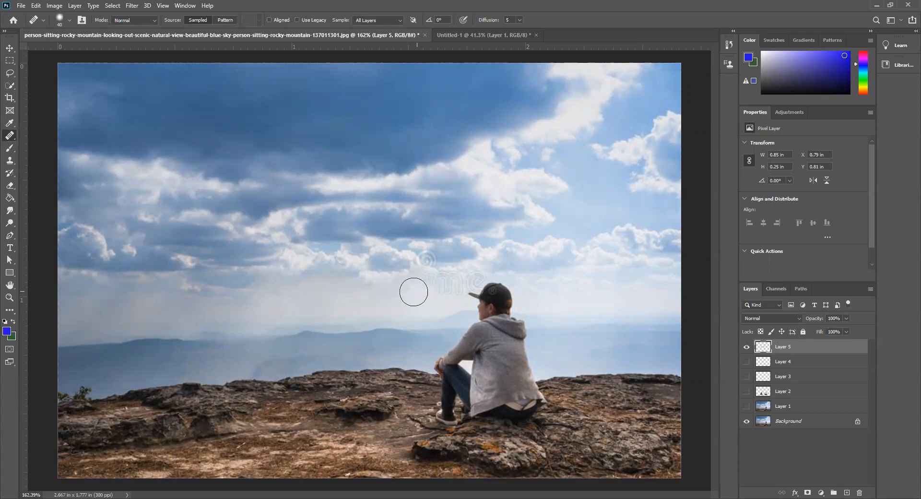
drag(415, 284, 423, 260)
click(424, 260)
click(443, 283)
click(456, 287)
click(369, 294)
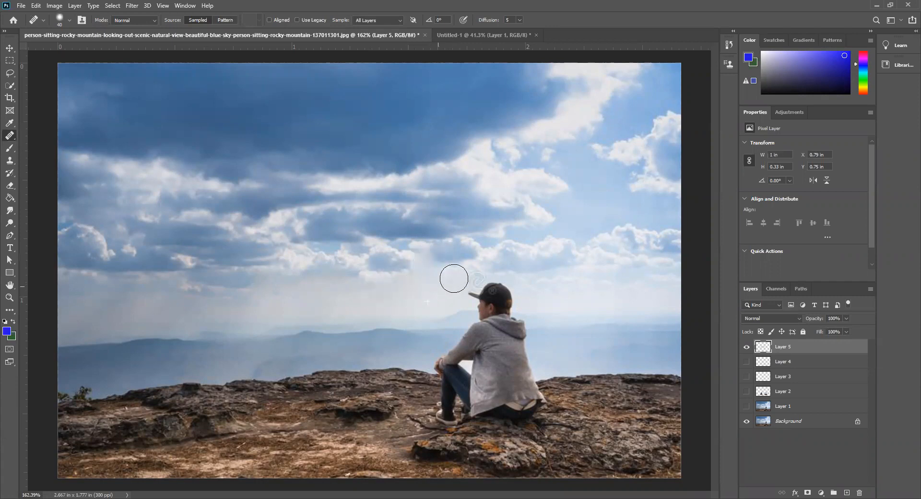
click(470, 276)
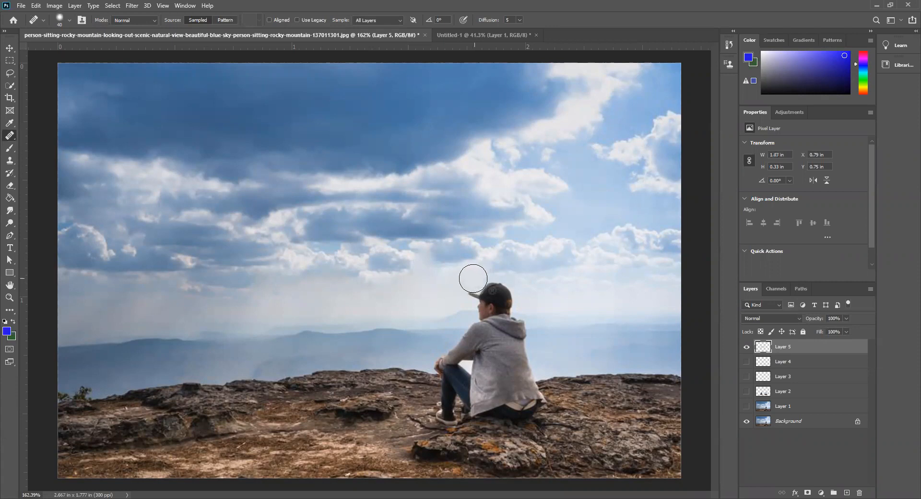
Try to heal the watermark on the man's cap with the 40 px Healing Brush, and undo the stroke.
click(388, 328)
click(503, 293)
scroll(495, 292, up, 8)
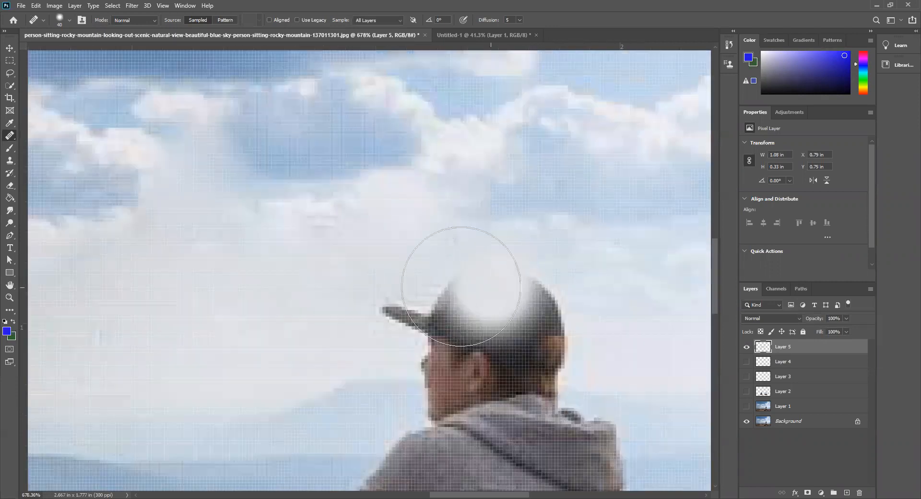
key(ctrl+z)
Reduce the Healing Brush to 10 px and remove the circular watermark from the cap using dark cap fabric as the source.
key(bracketleft)
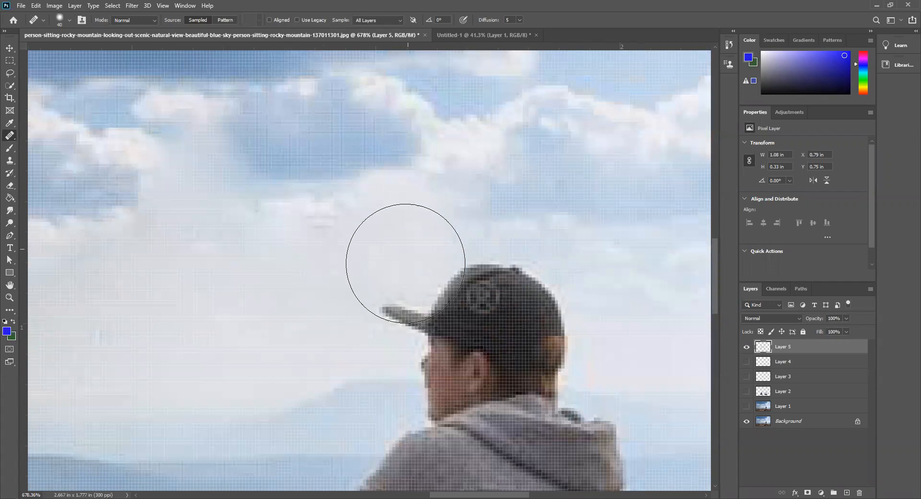
key(bracketleft)
key(bracketleft)
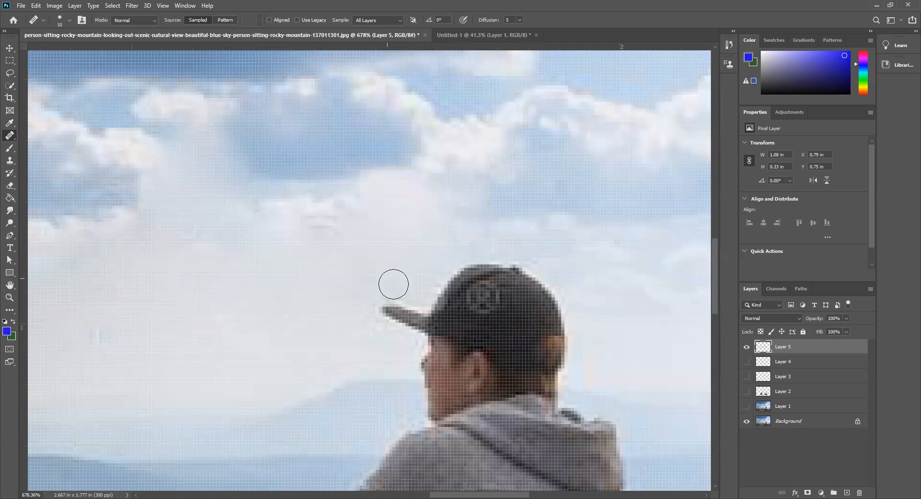
click(549, 326)
key(ctrl+z)
click(482, 304)
click(488, 298)
click(482, 293)
click(475, 296)
click(491, 294)
click(338, 304)
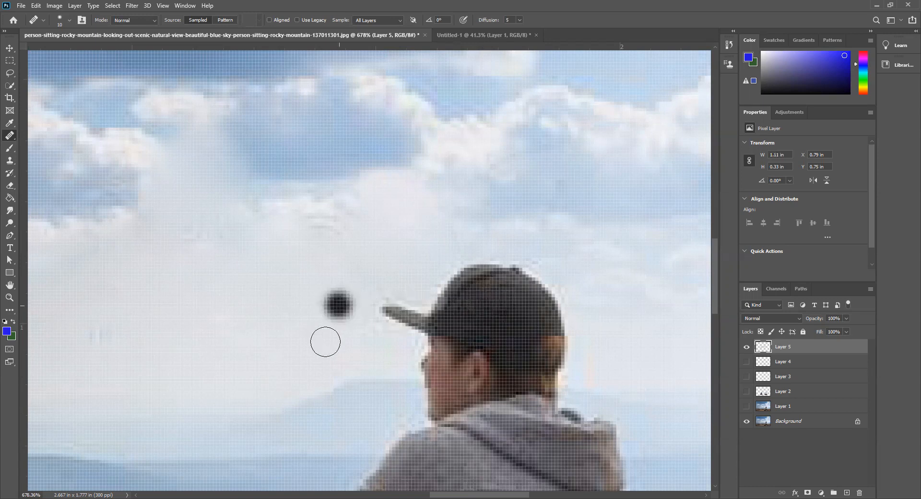
Touch up the leftover blemishes in the pale sky in front of the man with the 10 px Healing Brush.
scroll(320, 337, down, 7)
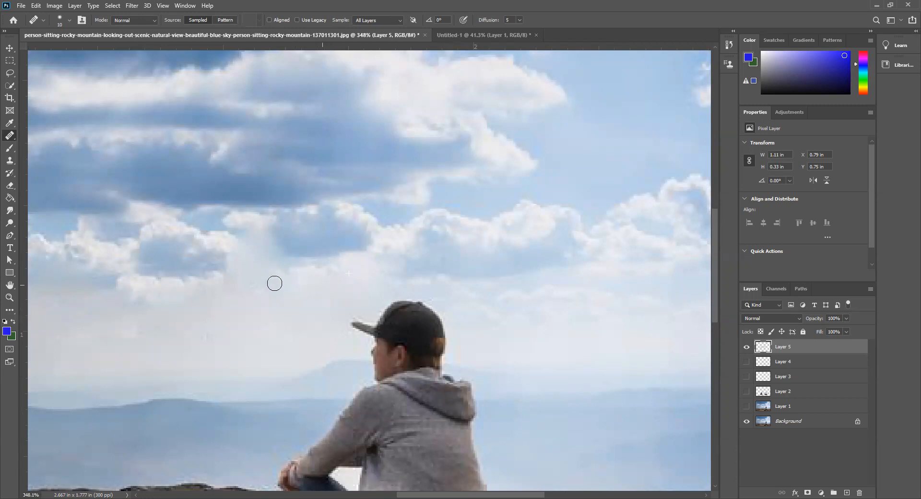
drag(259, 283, 251, 285)
click(205, 338)
scroll(242, 328, down, 2)
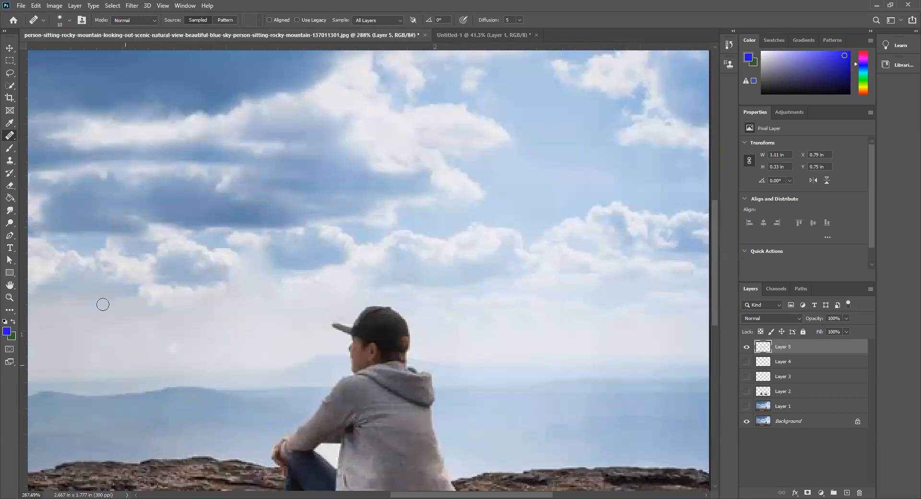
drag(85, 308, 95, 308)
scroll(95, 376, up, 3)
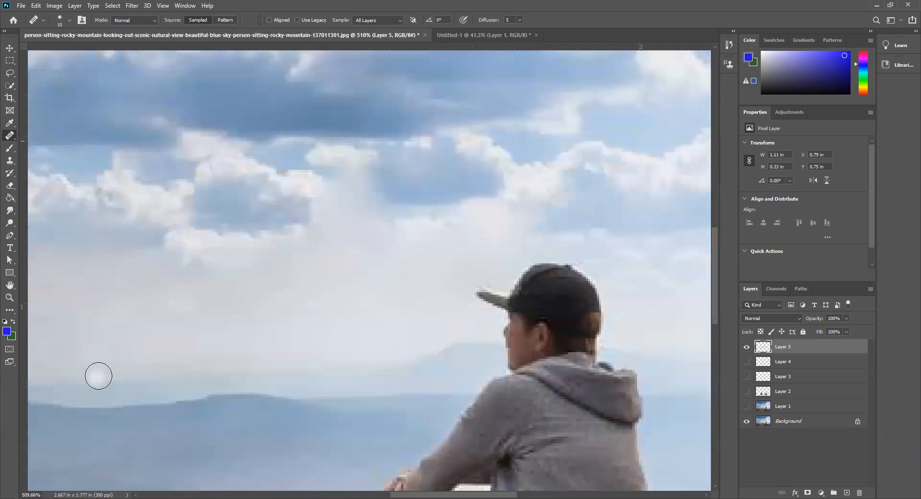
scroll(71, 239, up, 2)
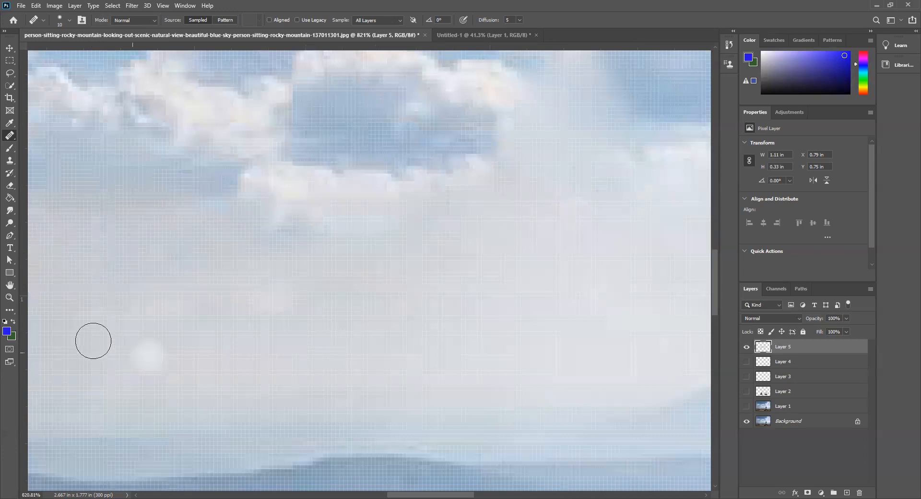
scroll(111, 351, down, 2)
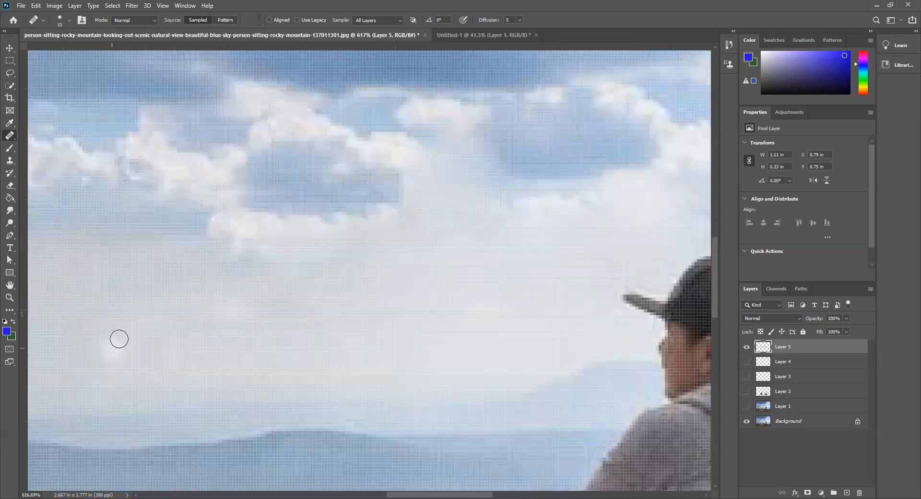
scroll(144, 336, down, 2)
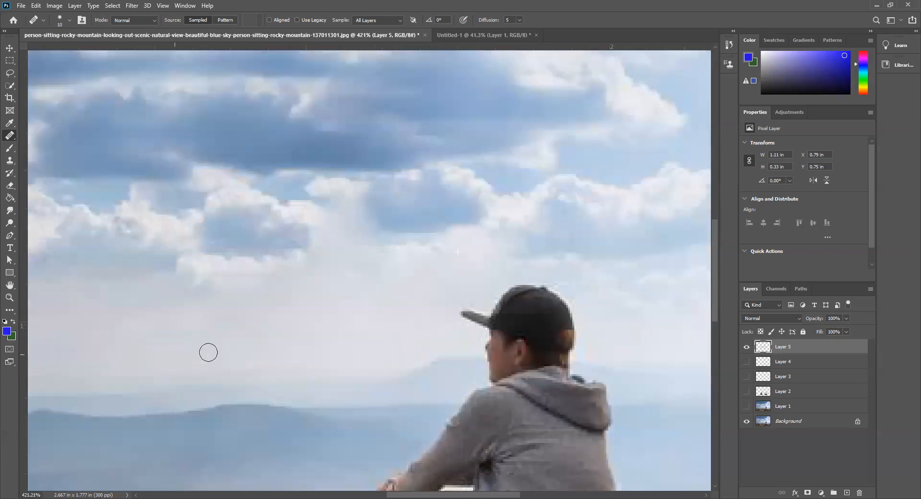
scroll(232, 322, down, 1)
scroll(247, 348, down, 1)
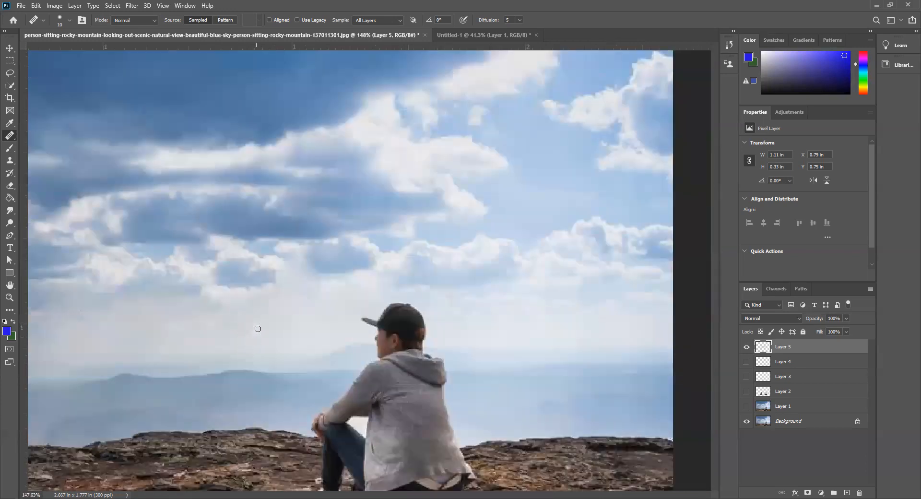
scroll(254, 325, down, 1)
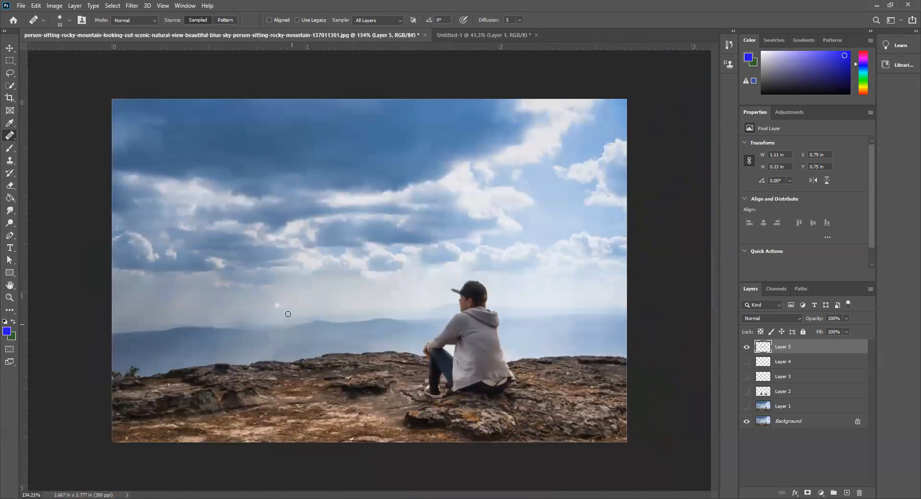
scroll(287, 314, down, 1)
scroll(306, 297, up, 1)
Try cloning sampled sky over the haze in front of the man with a 25 px Clone Stamp, and undo the strokes.
click(8, 161)
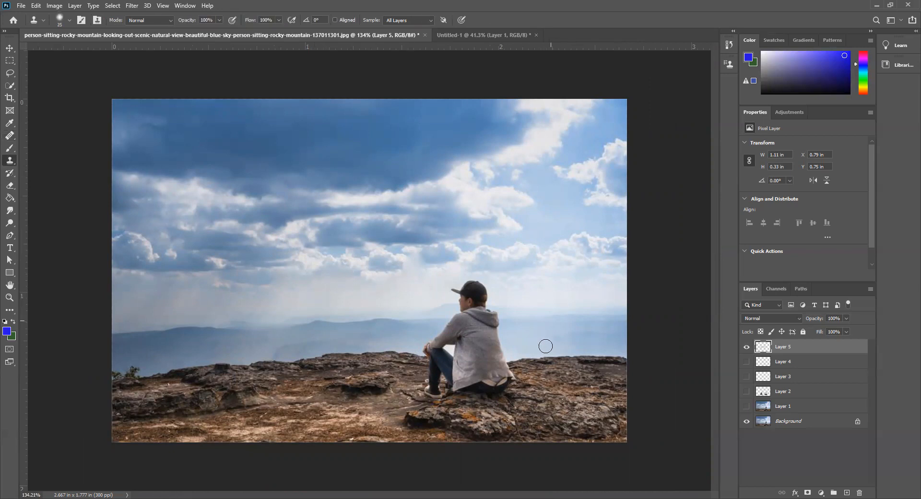
alt+click(555, 297)
drag(353, 301, 319, 297)
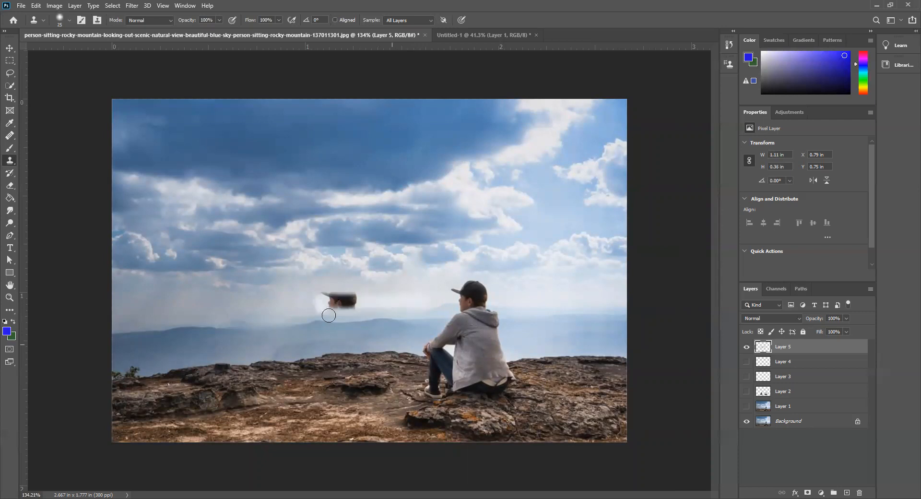
key(ctrl+z)
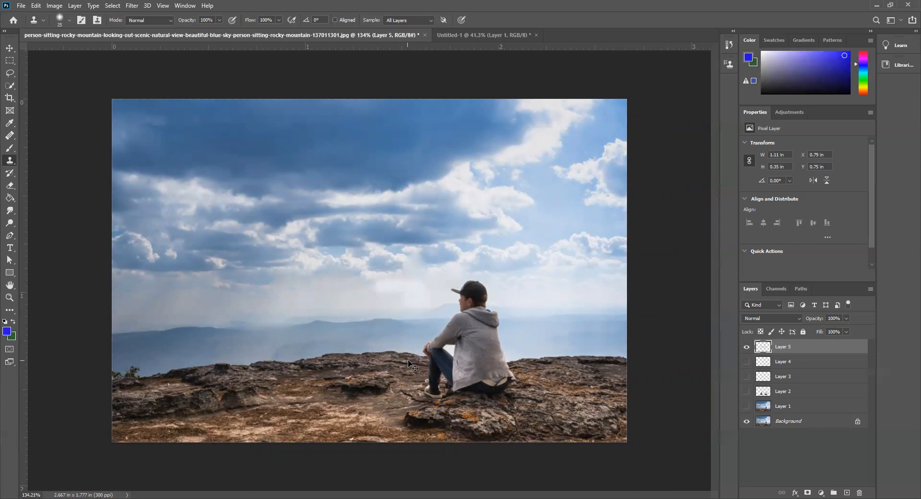
key(ctrl+z)
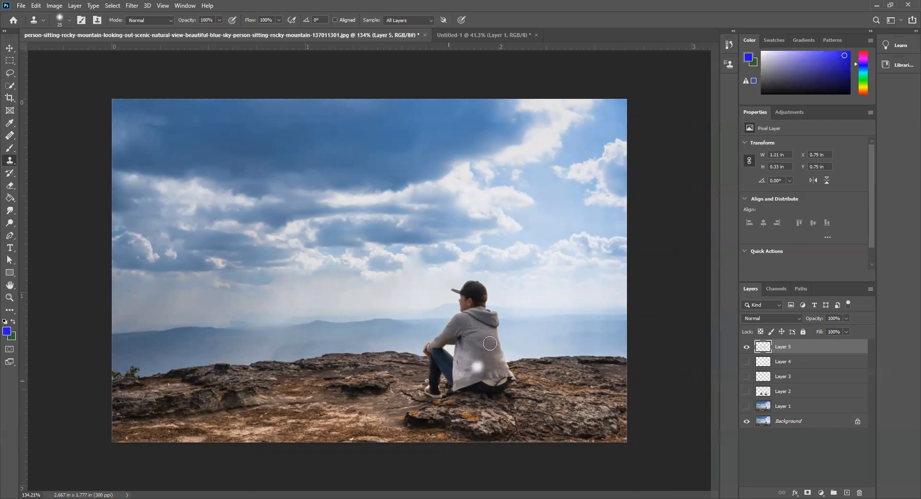
Enlarge the Clone Stamp brush to 45 px, try stamping pale sky over the haze above the hills, and undo every stroke.
key(bracketright)
key(bracketright)
key(bracketright)
click(382, 297)
click(345, 296)
click(322, 297)
mouse_move(321, 297)
mouse_down()
mouse_move(367, 296)
mouse_move(384, 306)
mouse_move(388, 291)
mouse_up()
click(286, 378)
key(ctrl+z)
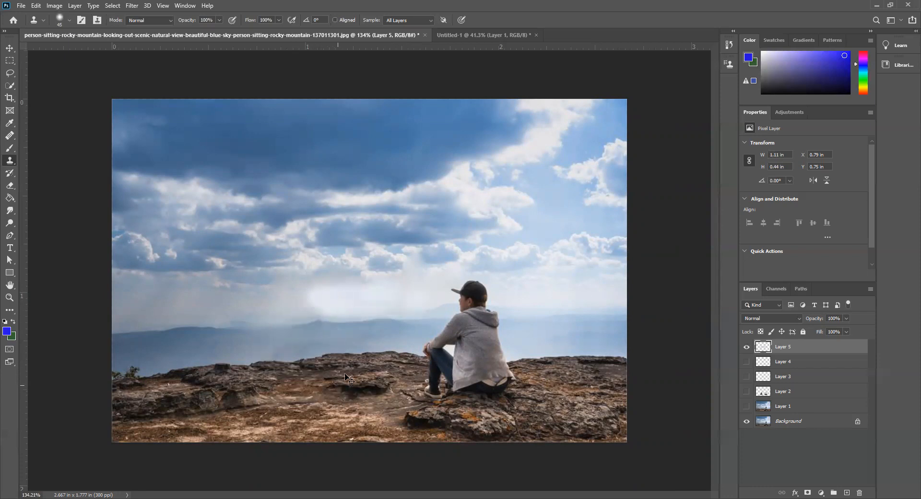
key(ctrl+z)
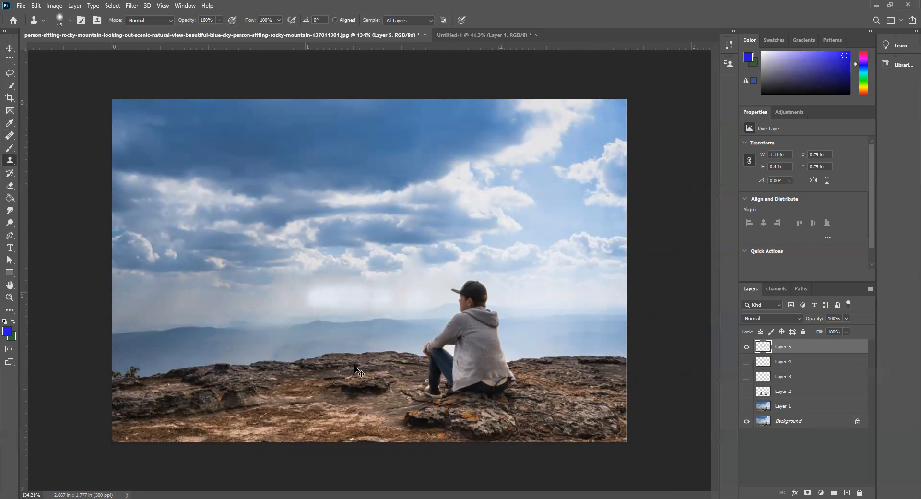
key(ctrl+z)
key(ctrl+z)
key(ctrl+z)
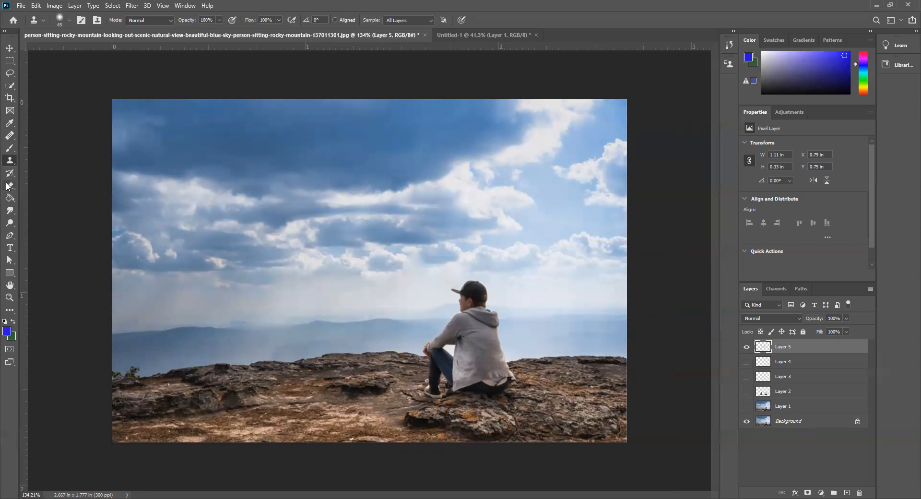
Outline the seated man and a loose margin of surrounding sky and rock with the Content-Aware Move tool.
click(9, 136)
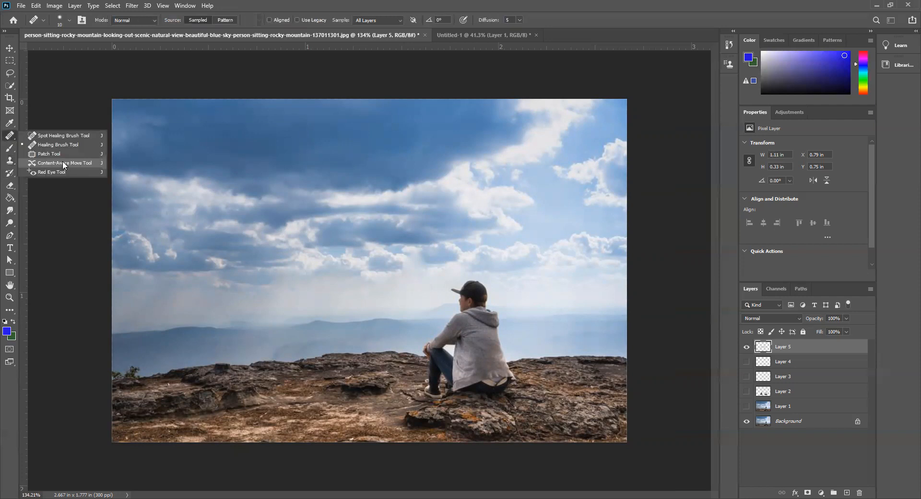
click(64, 163)
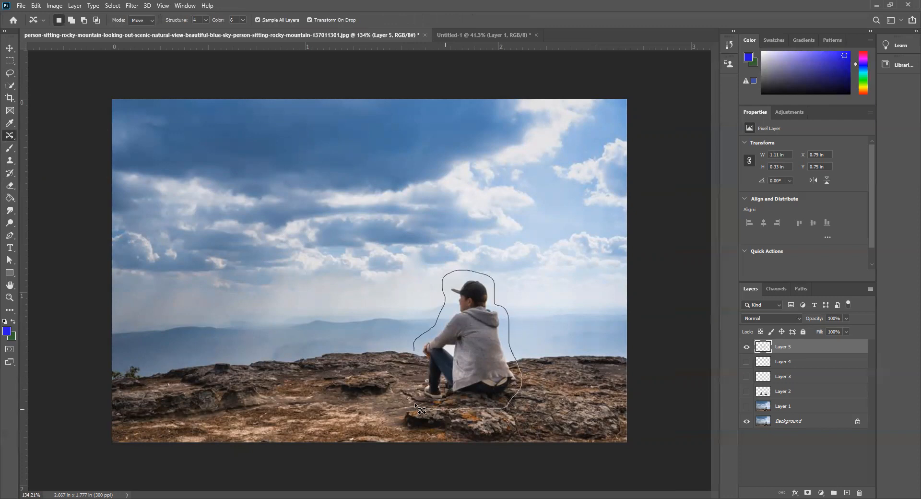
drag(414, 346, 414, 347)
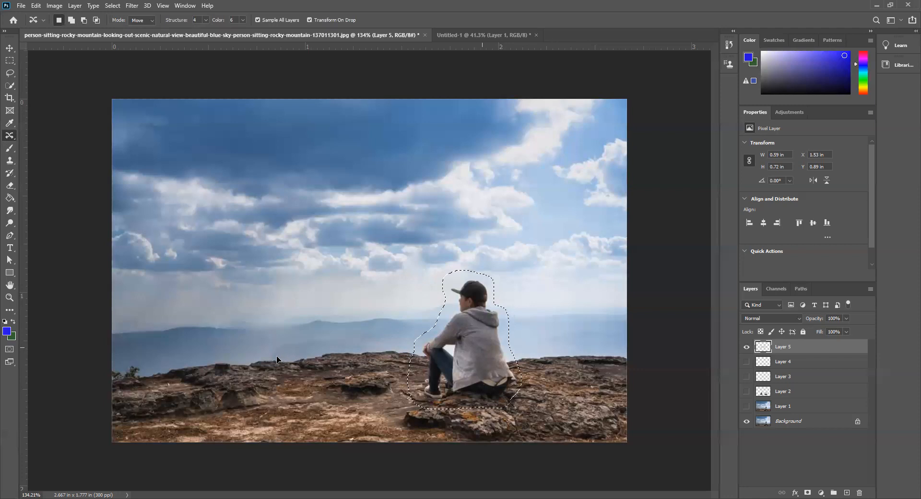
Move the selected man to the rocks on the photo's left side, scale him down to about 0.47 × 0.57 in, and apply the move.
drag(466, 352, 261, 362)
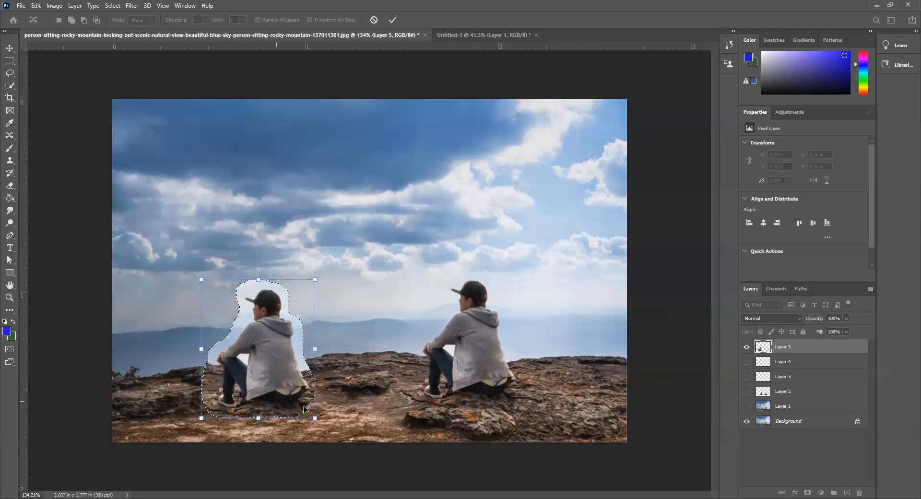
drag(315, 279, 291, 308)
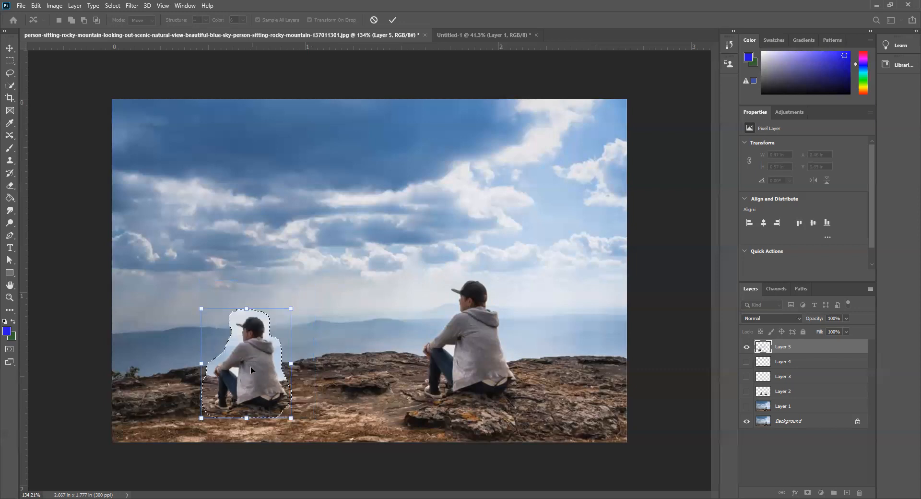
mouse_move(251, 368)
mouse_down()
mouse_move(250, 358)
mouse_move(251, 368)
mouse_up()
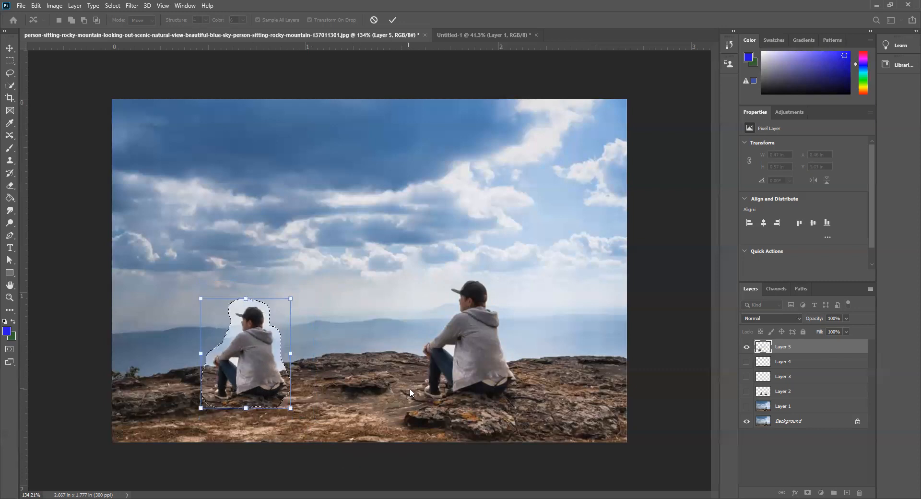
key(Return)
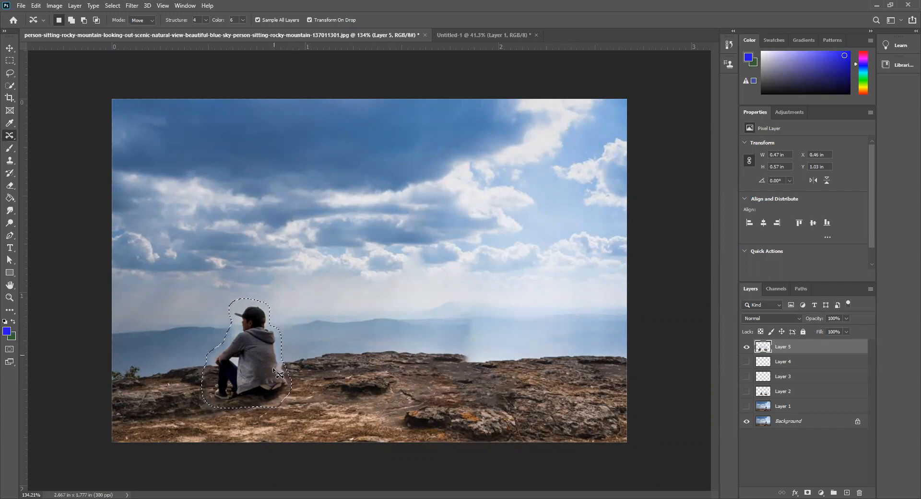
Try a Structure value of 7 on the moved man in Move mode, and set Structure back to 4.
scroll(251, 410, up, 4)
scroll(250, 430, up, 4)
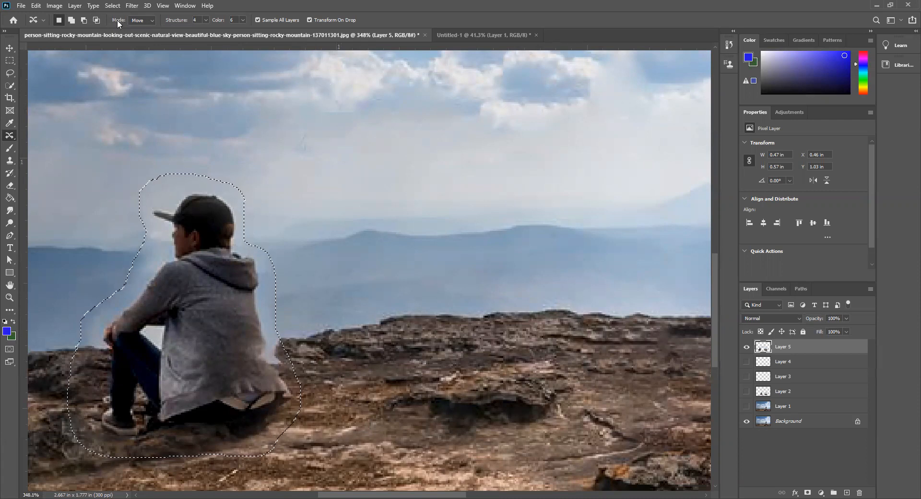
click(152, 19)
click(153, 27)
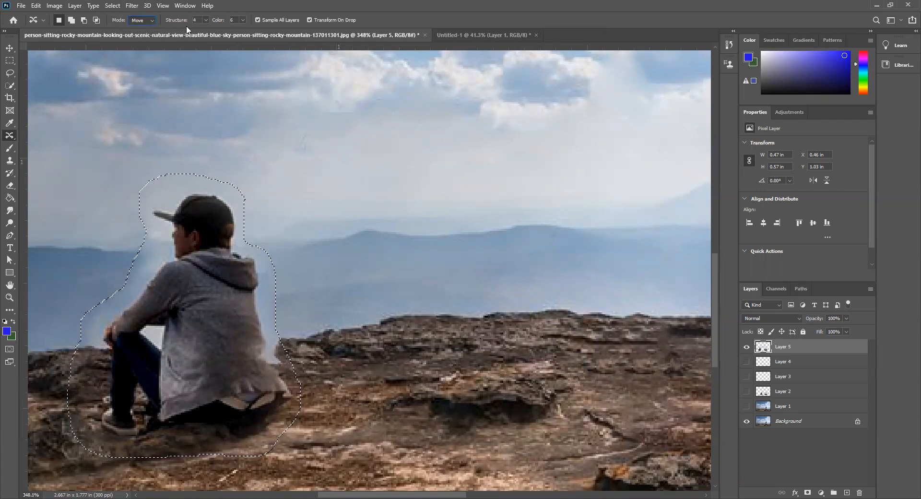
click(206, 21)
drag(207, 30, 216, 32)
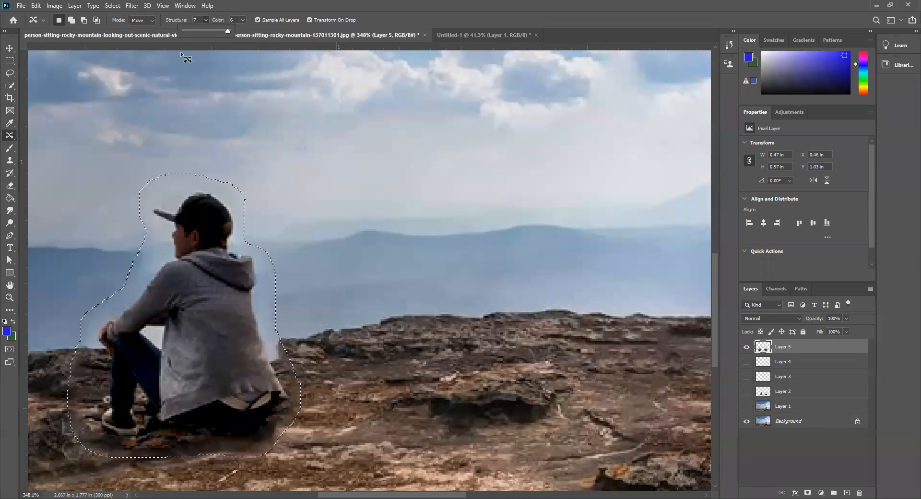
drag(227, 32, 211, 35)
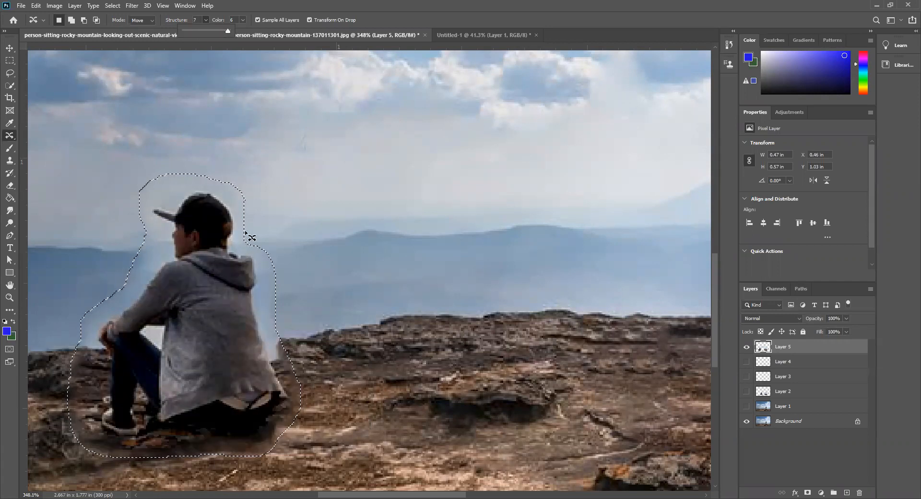
drag(227, 31, 206, 30)
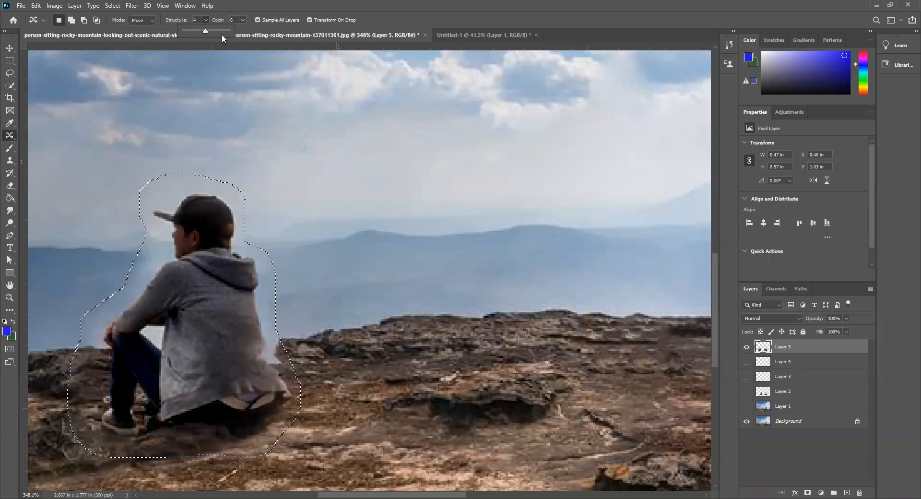
Try Color values of 10, 0, 5 and 7 on the moved man, and set Color back to 6.
click(243, 21)
drag(243, 32, 260, 32)
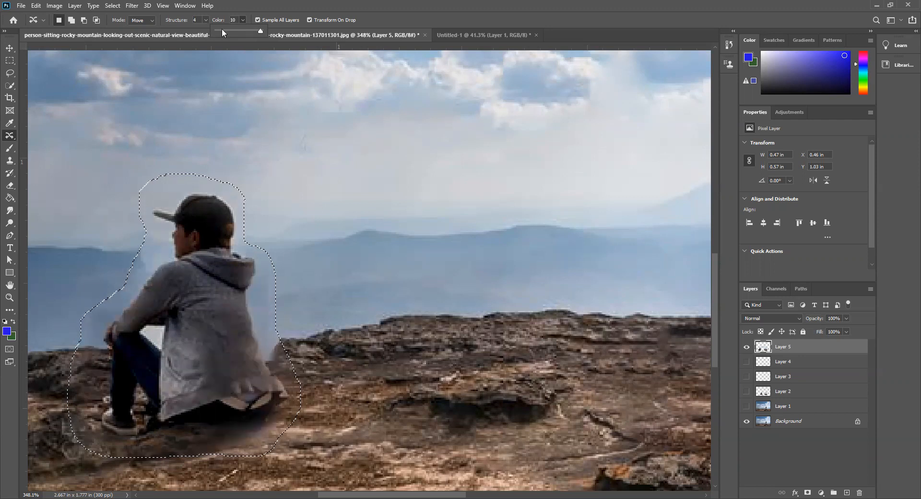
drag(262, 31, 251, 35)
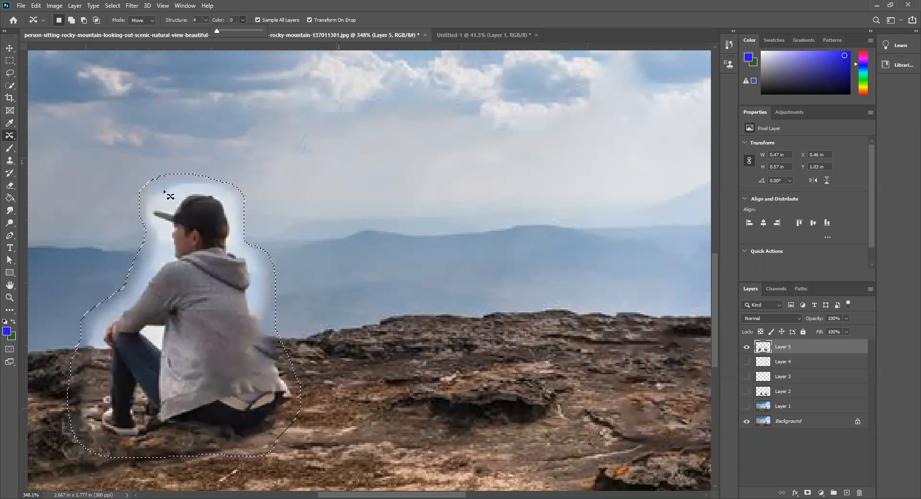
click(223, 30)
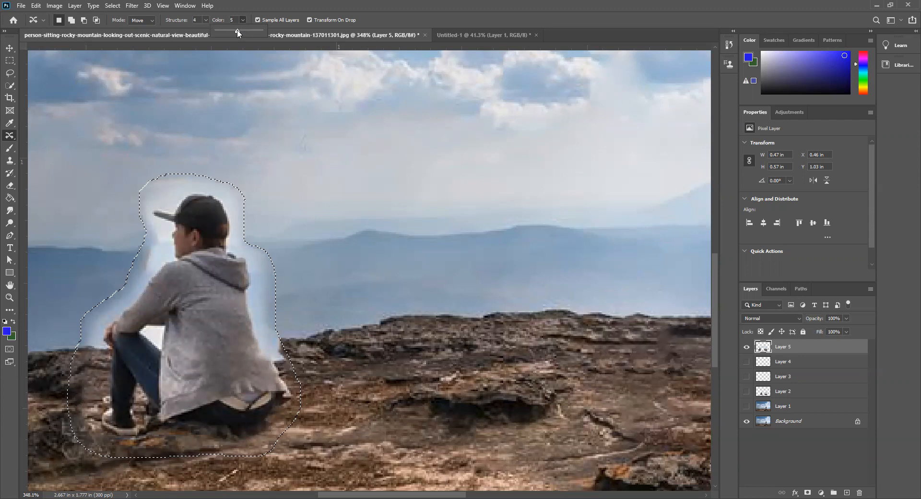
drag(240, 30, 251, 31)
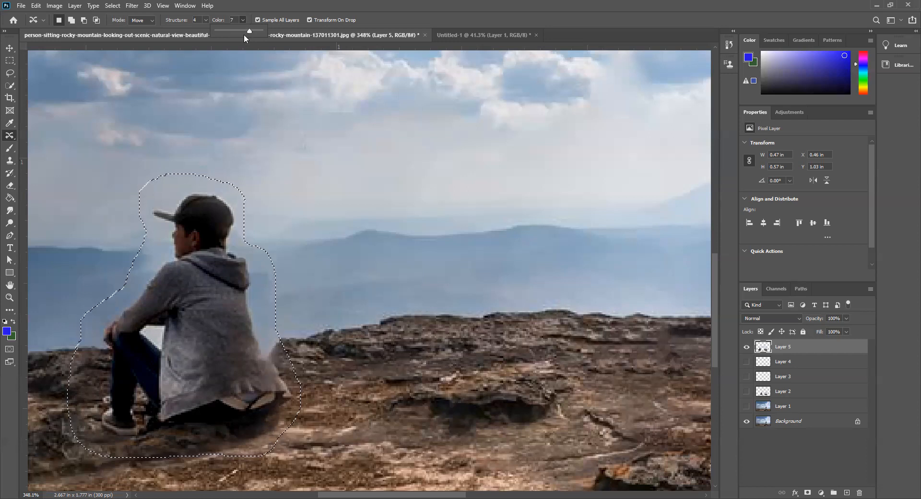
drag(245, 34, 243, 29)
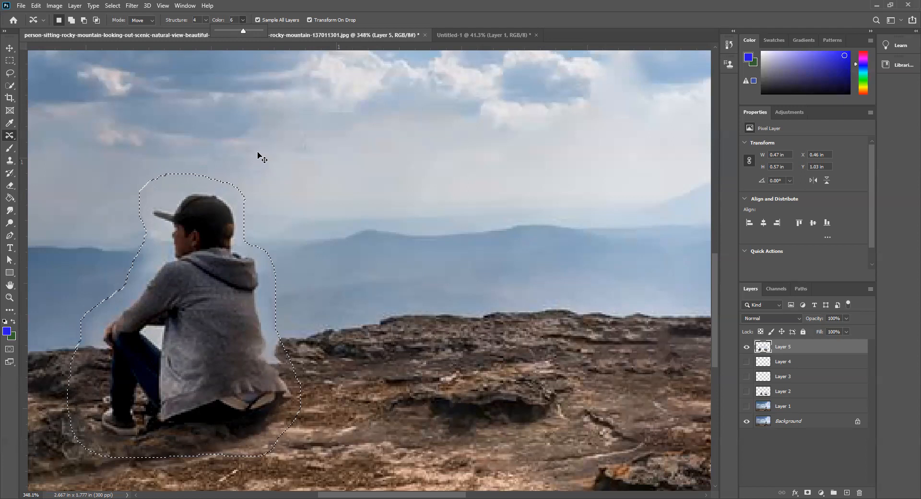
Deselect the man, add a new layer, and spot-heal the pale gap between his jacket and the rock with a 10 px Spot Healing Brush.
click(331, 275)
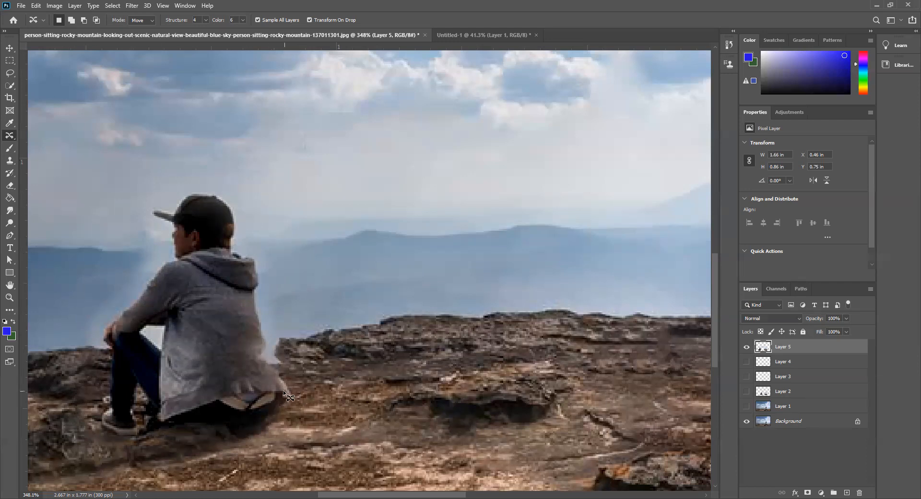
scroll(286, 375, up, 1)
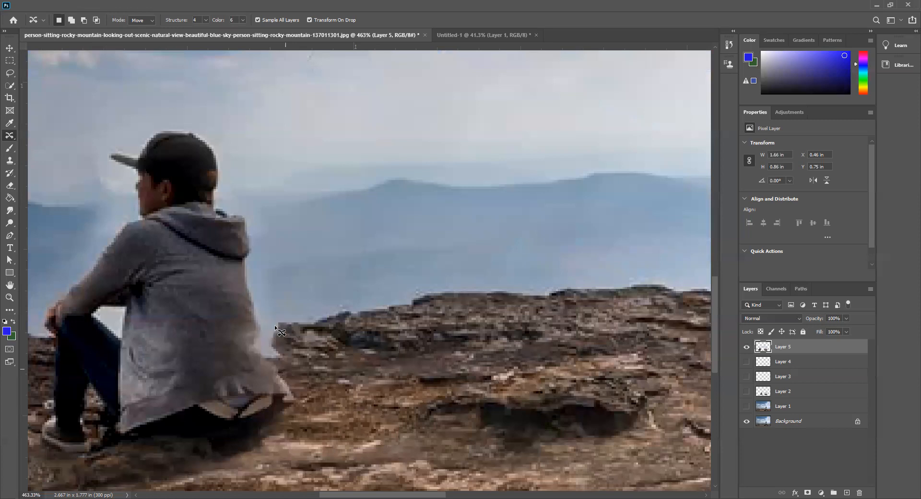
right_click(8, 137)
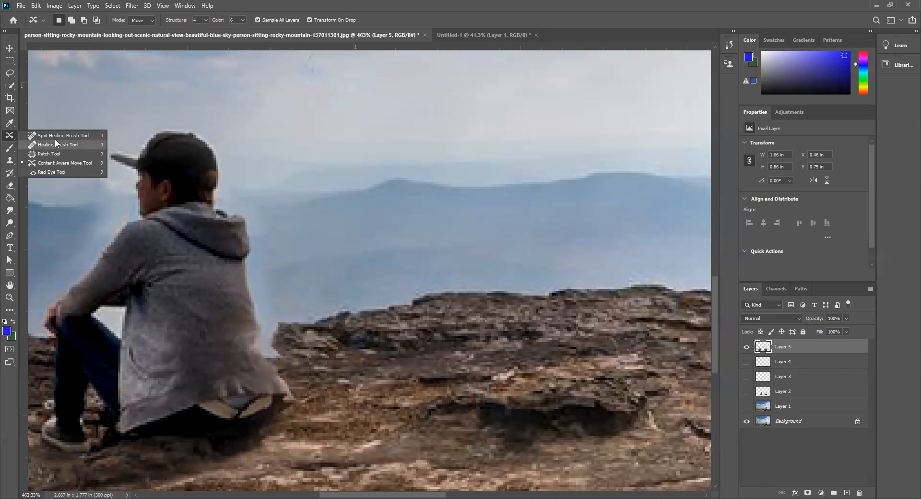
click(60, 138)
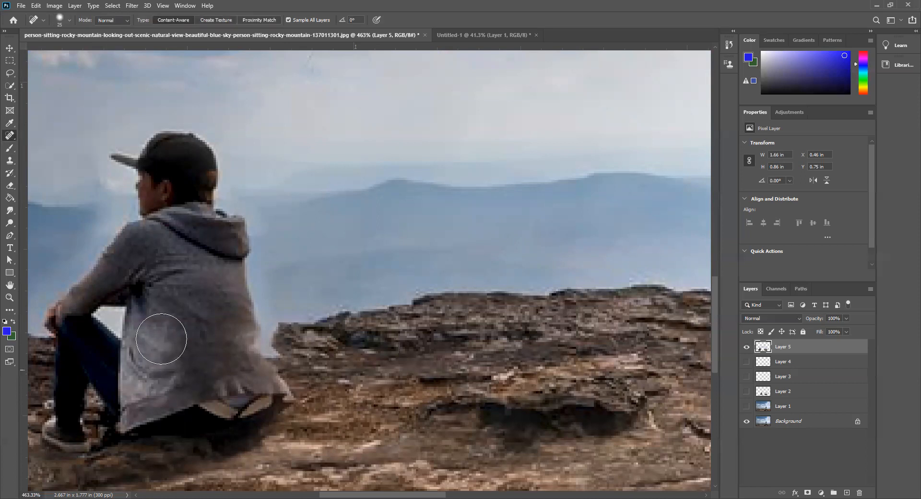
key(bracketleft)
click(269, 330)
click(846, 489)
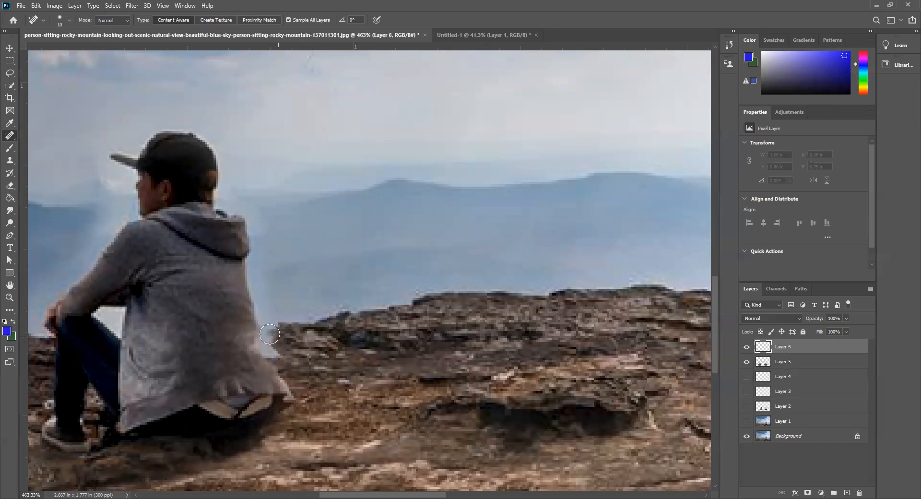
drag(273, 329, 265, 326)
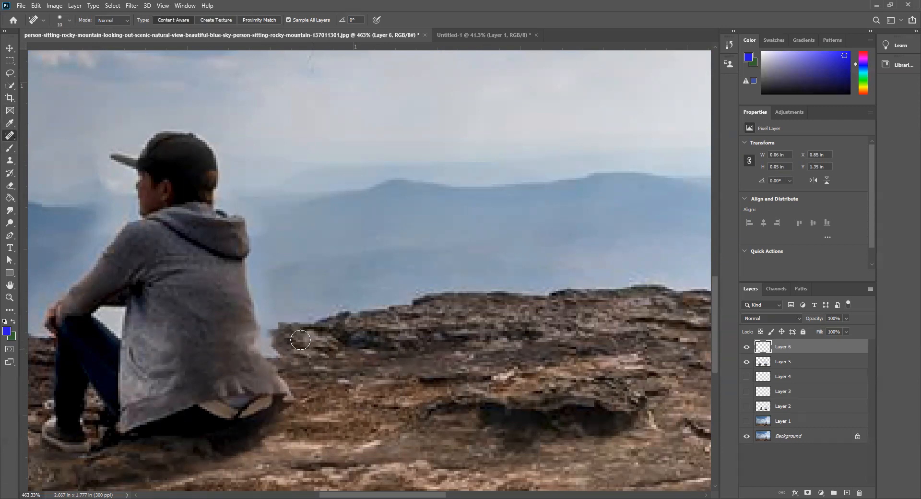
Try outlining the rock edge just behind the man's jacket with the Patch tool.
right_click(9, 135)
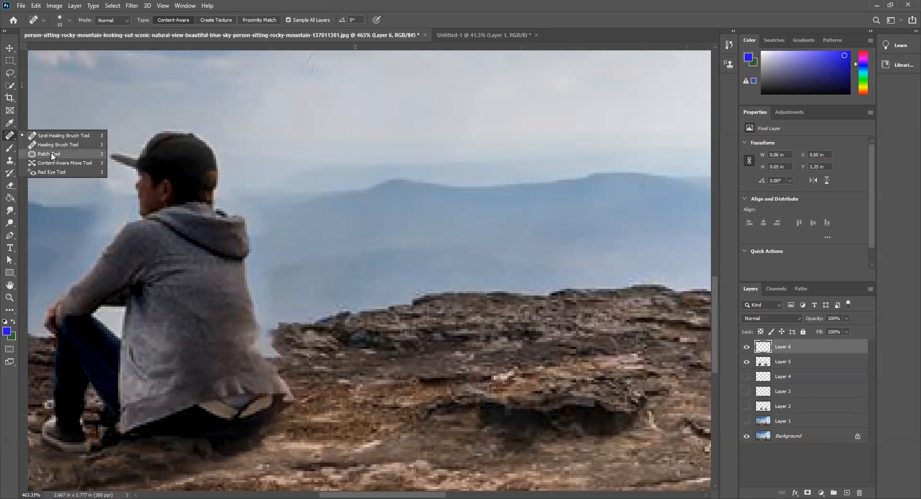
click(53, 154)
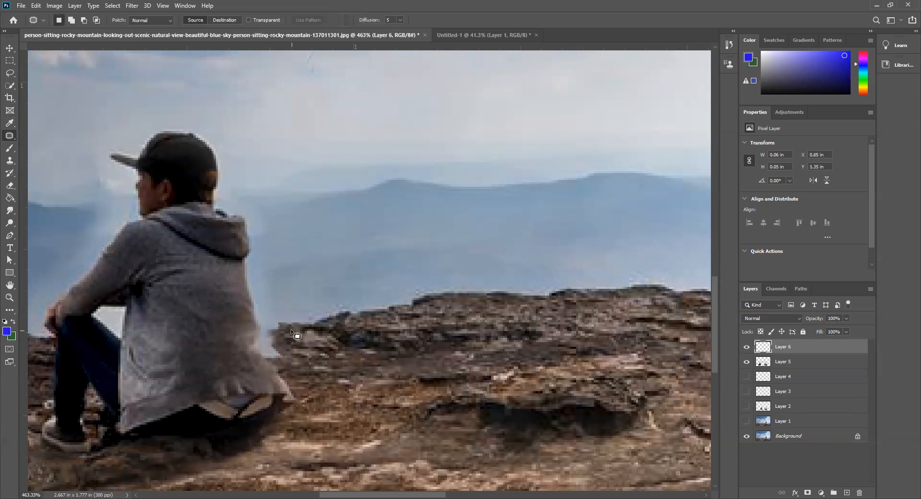
mouse_move(291, 325)
mouse_down()
mouse_move(321, 330)
mouse_move(280, 334)
mouse_move(291, 325)
mouse_move(306, 342)
mouse_move(283, 332)
mouse_up()
Clear the patch selection and clone nearby rock over the pale gap behind the man's jacket with a 10 px Clone Stamp.
click(11, 161)
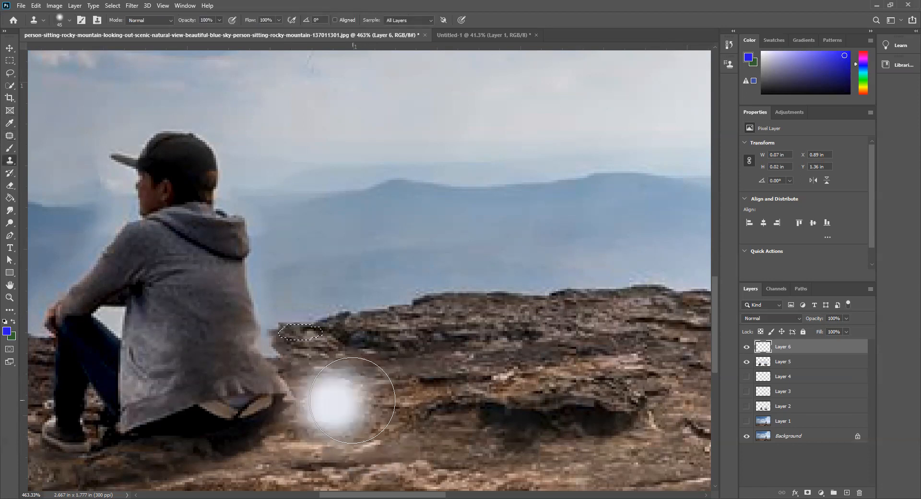
key(bracketleft)
key(bracketleft)
key(bracketleft)
key(bracketleft)
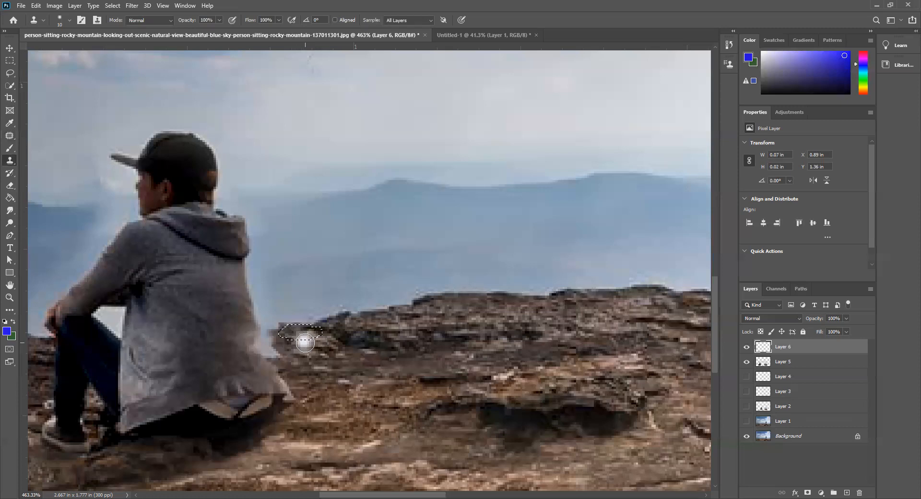
alt+click(347, 328)
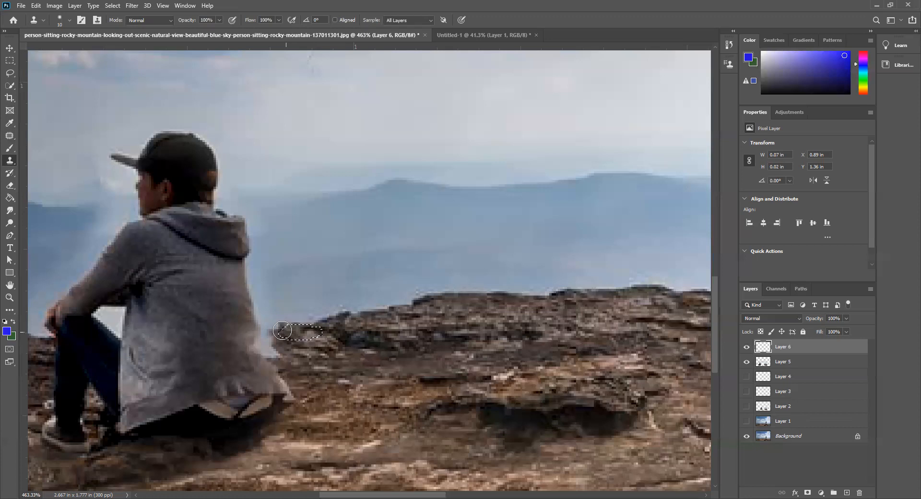
drag(272, 331, 267, 331)
click(267, 330)
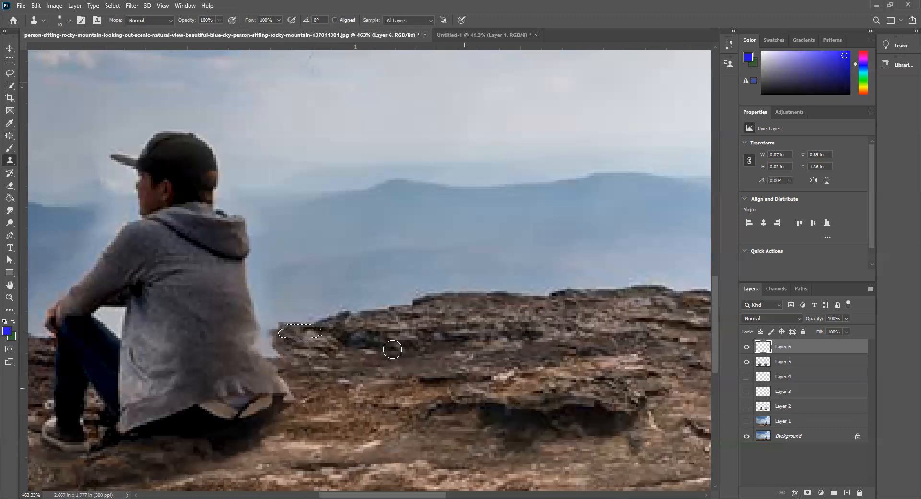
key(ctrl+d)
mouse_move(272, 340)
mouse_down()
mouse_move(270, 329)
mouse_move(263, 340)
mouse_move(270, 350)
mouse_up()
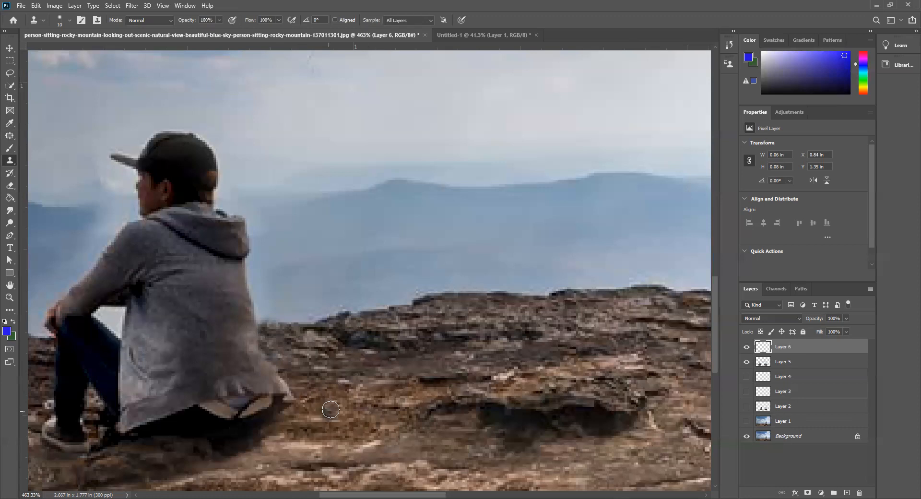
Hide the Background and Layer 5 to examine the cloned rock patch on Layer 6 by itself.
scroll(370, 416, down, 3)
scroll(168, 434, up, 3)
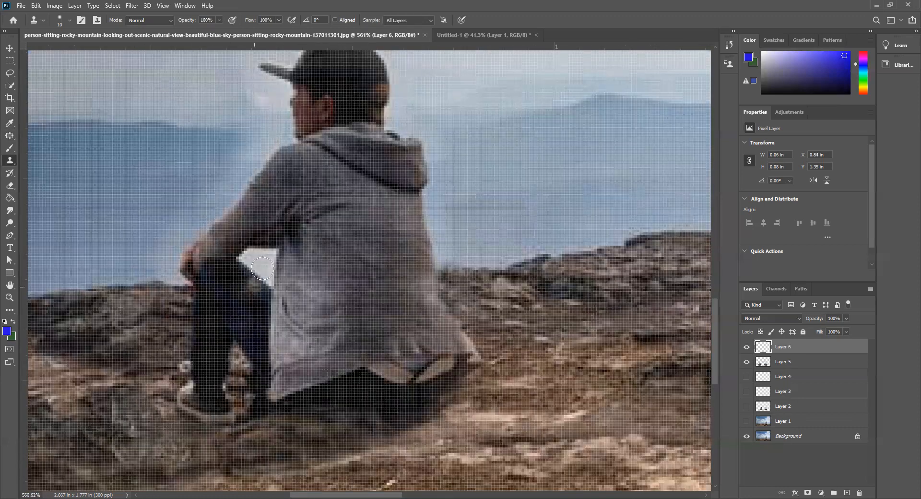
click(115, 239)
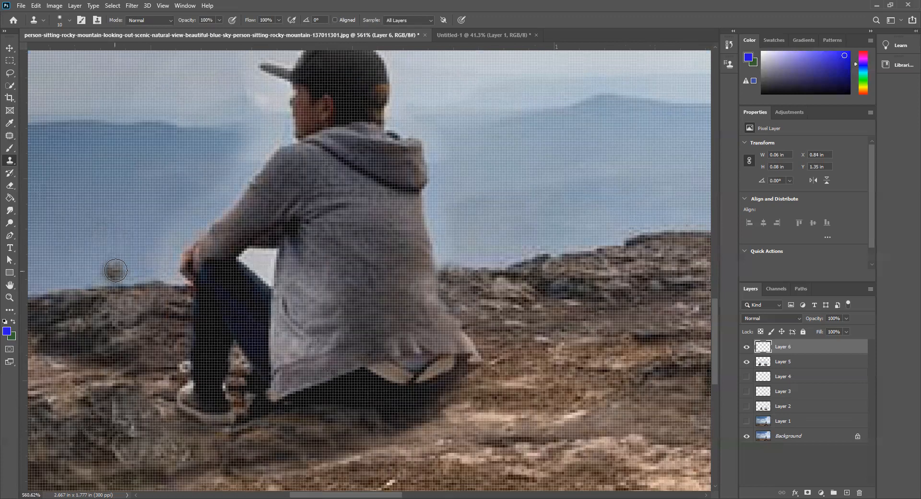
scroll(119, 262, down, 1)
scroll(120, 261, down, 1)
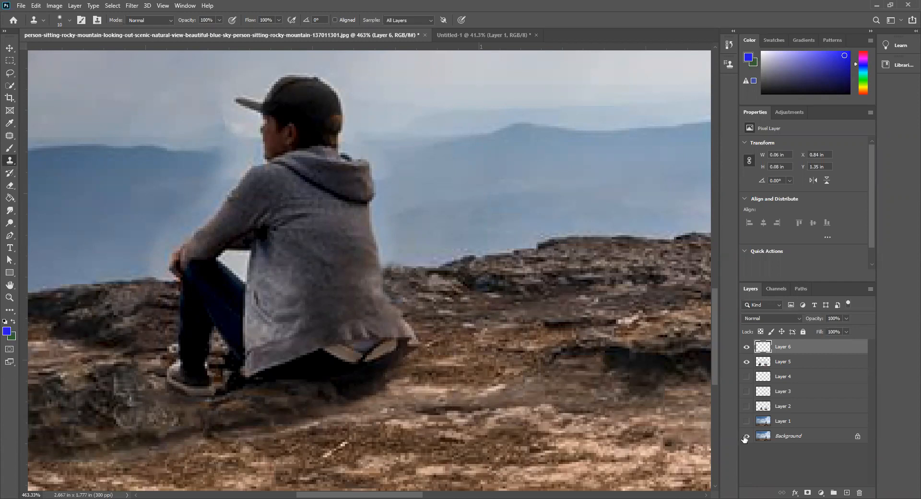
click(746, 361)
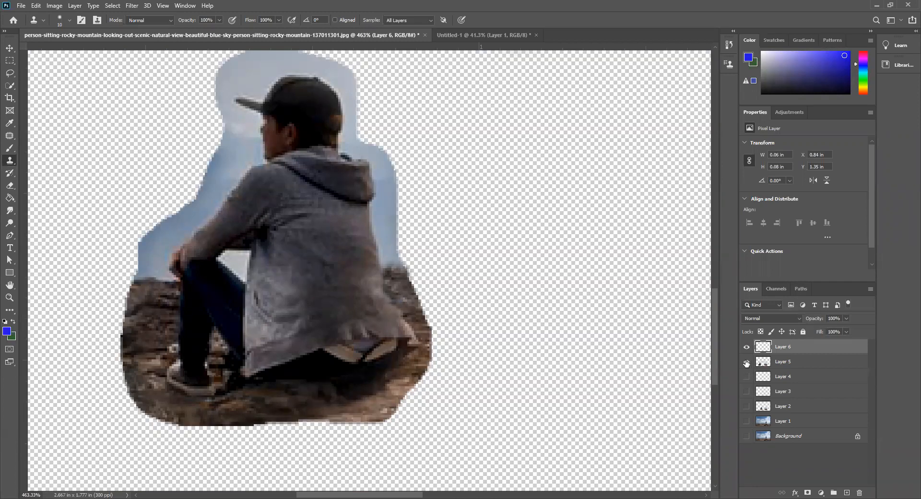
click(746, 363)
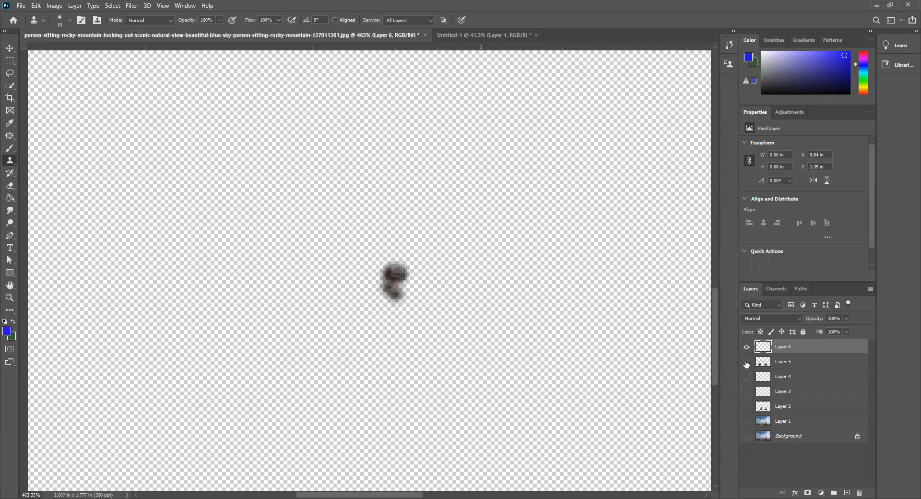
Toggle Layer 5 and Layer 6 on and off to compare the man's cutout with and without the cloned rock patch.
click(746, 362)
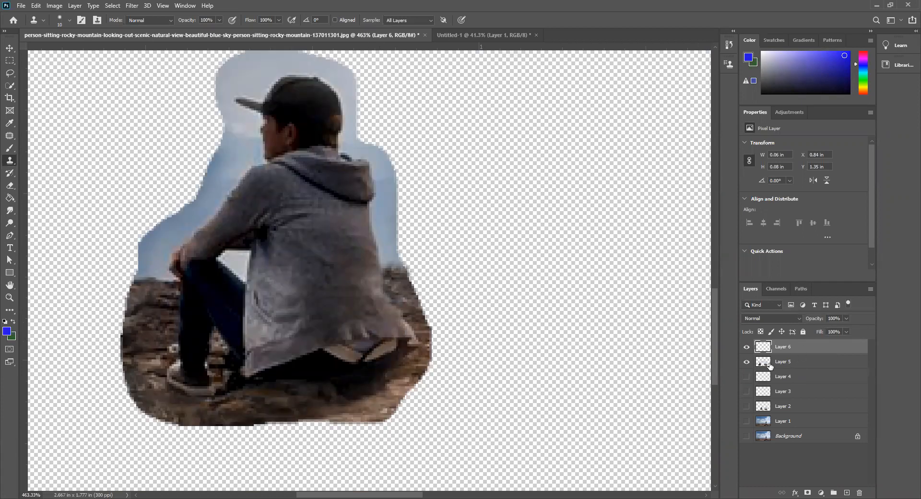
click(746, 362)
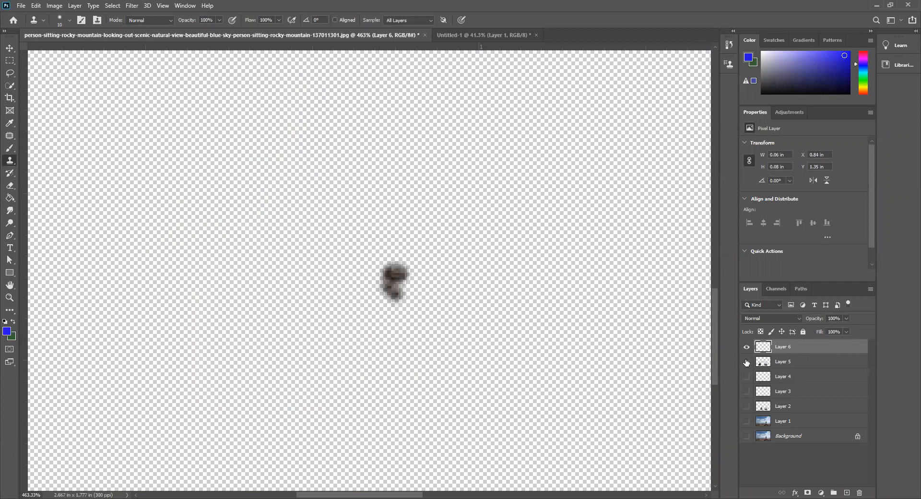
click(746, 362)
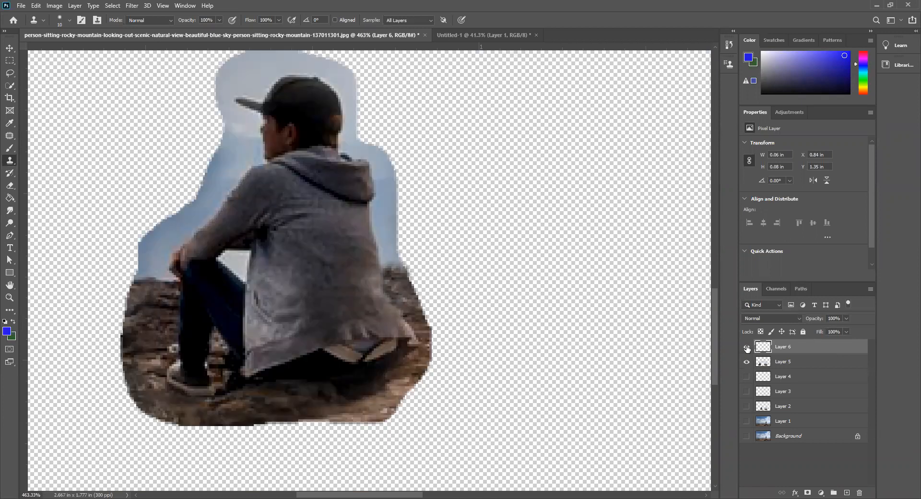
click(746, 347)
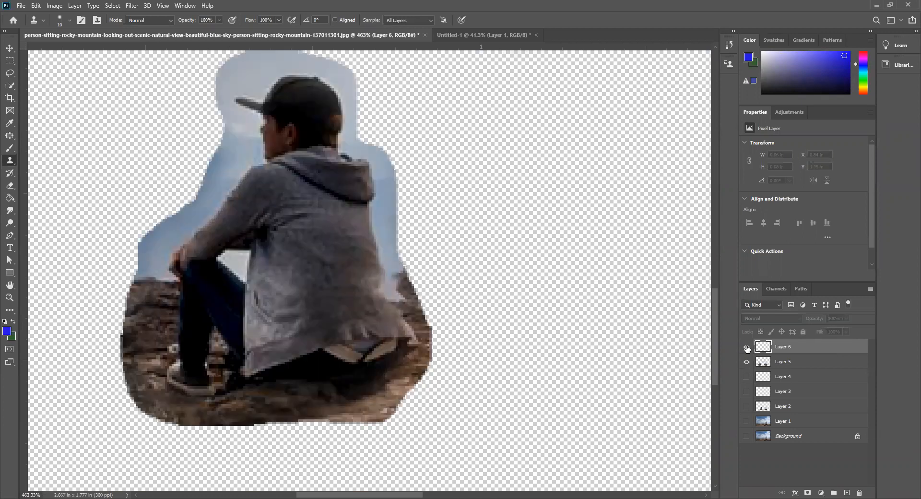
click(747, 348)
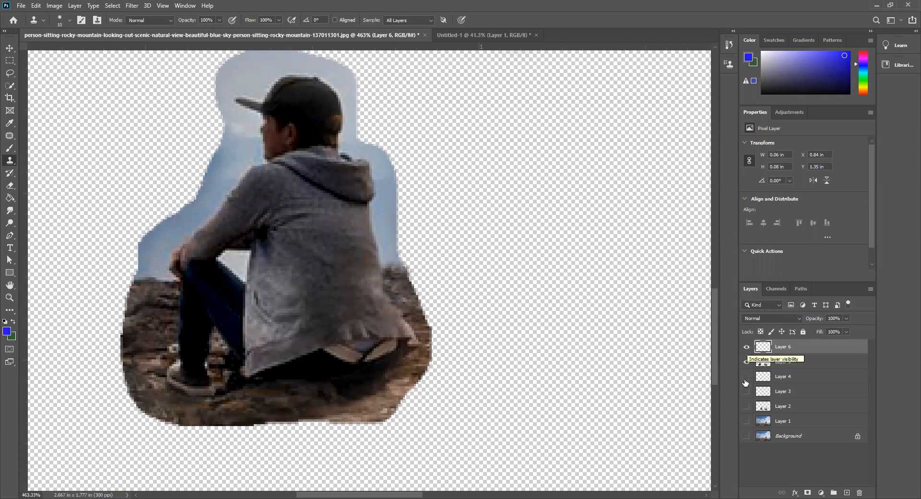
Add a new layer, show the Background, and clone blue haze over the white gap between the man's arm and knee.
click(846, 491)
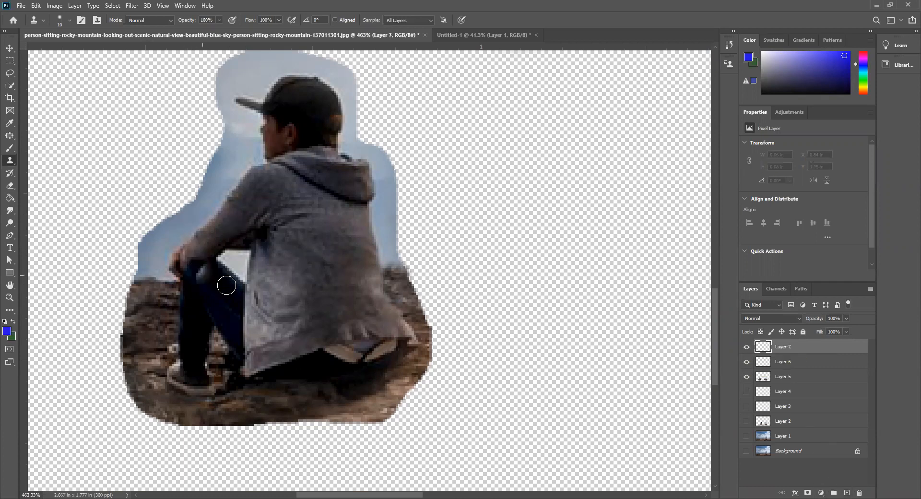
click(746, 454)
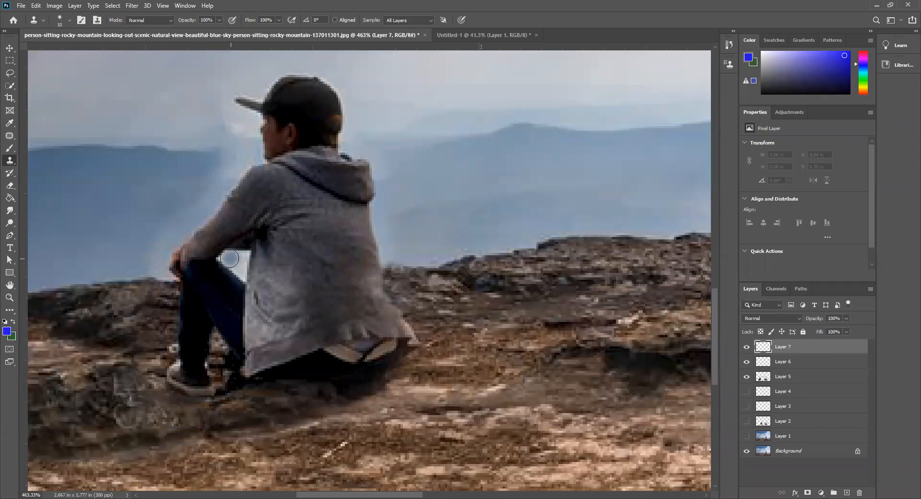
mouse_move(226, 260)
mouse_down()
mouse_move(245, 258)
mouse_move(242, 276)
mouse_move(239, 267)
mouse_up()
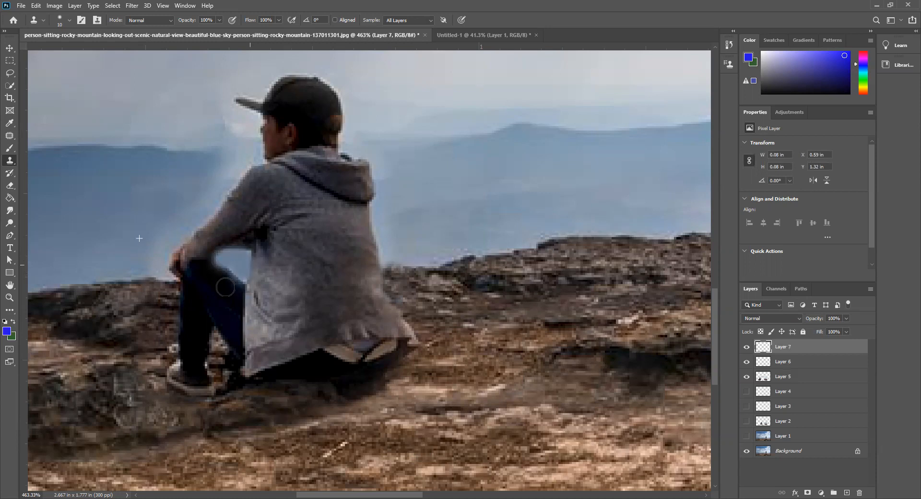
scroll(265, 274, up, 1)
scroll(265, 275, up, 1)
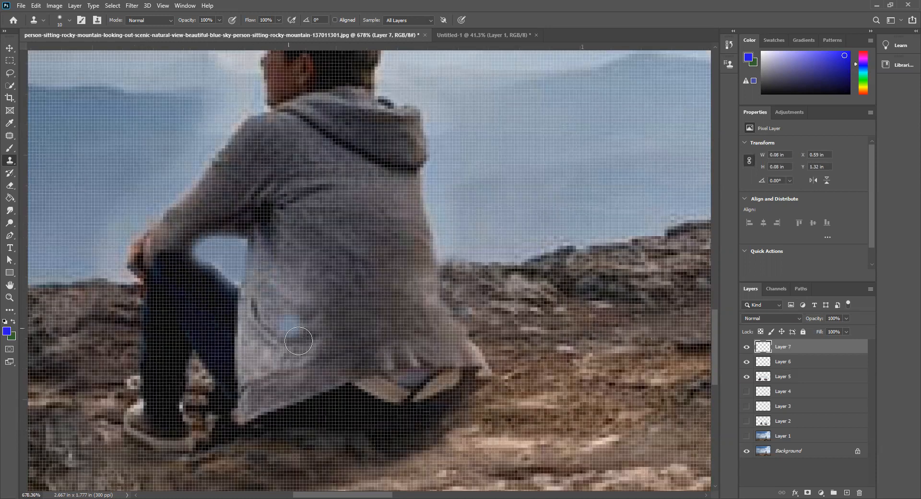
drag(237, 244, 229, 269)
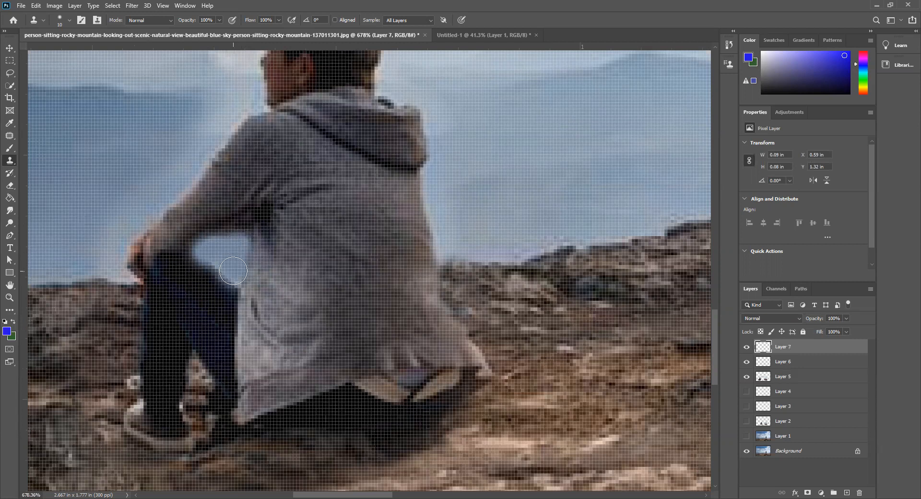
click(230, 267)
click(228, 271)
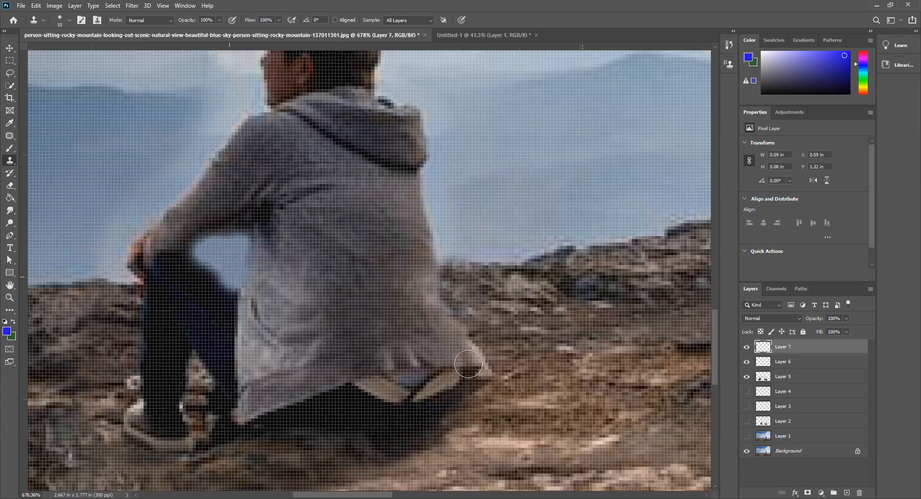
Erase the cloned haze that spills onto the man's knee and jacket on Layer 7, using a smaller Eraser.
scroll(496, 398, up, 3)
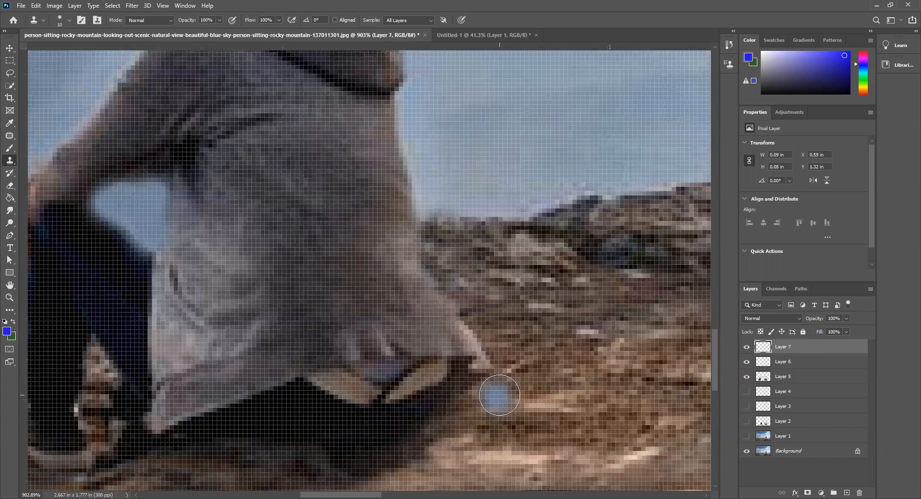
scroll(499, 399, down, 8)
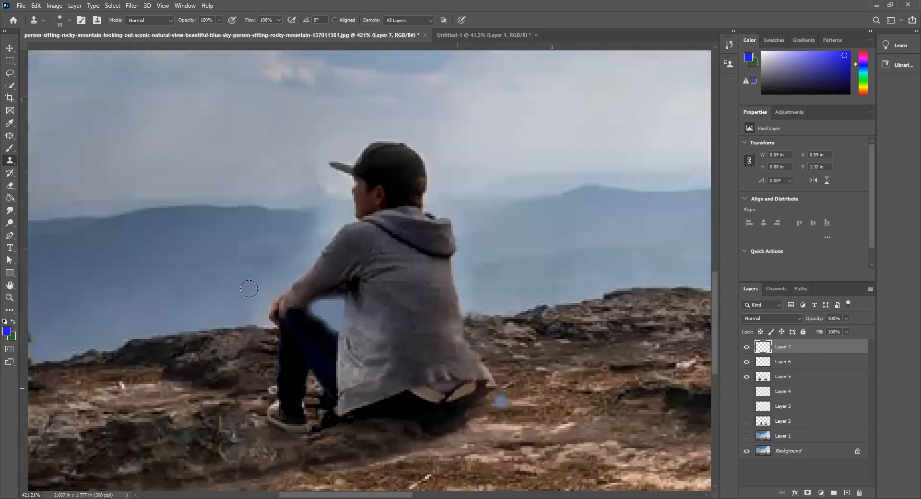
click(10, 186)
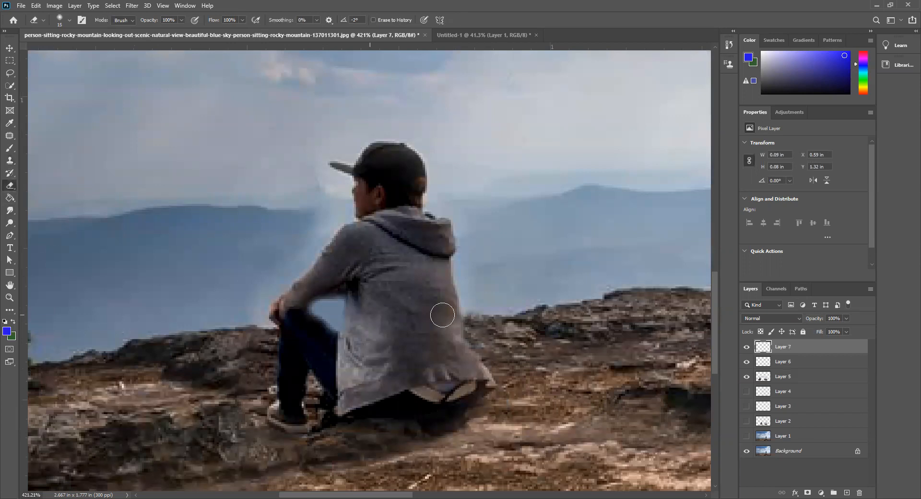
key(bracketleft)
key(bracketleft)
key(bracketleft)
drag(325, 331, 335, 336)
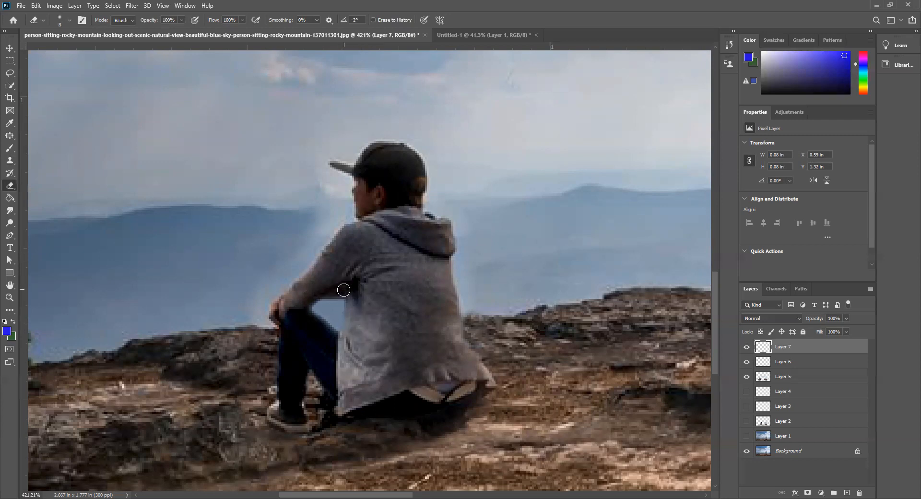
scroll(346, 301, up, 2)
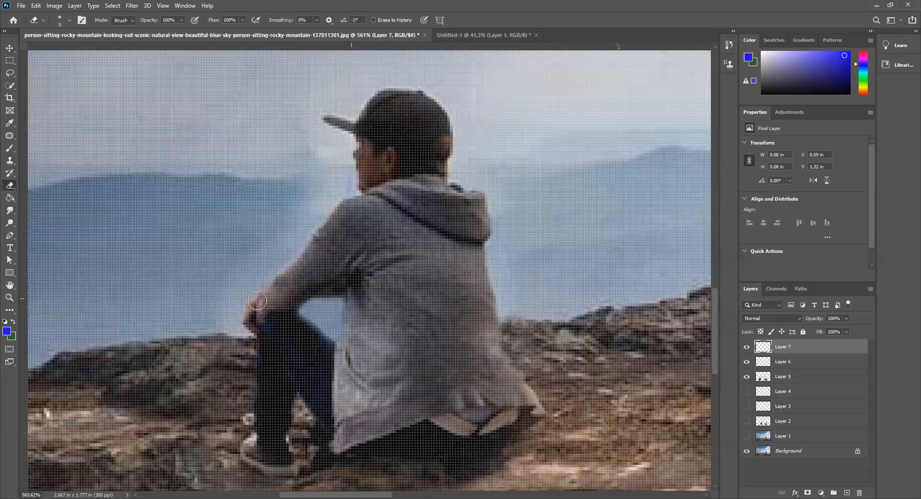
scroll(223, 283, up, 1)
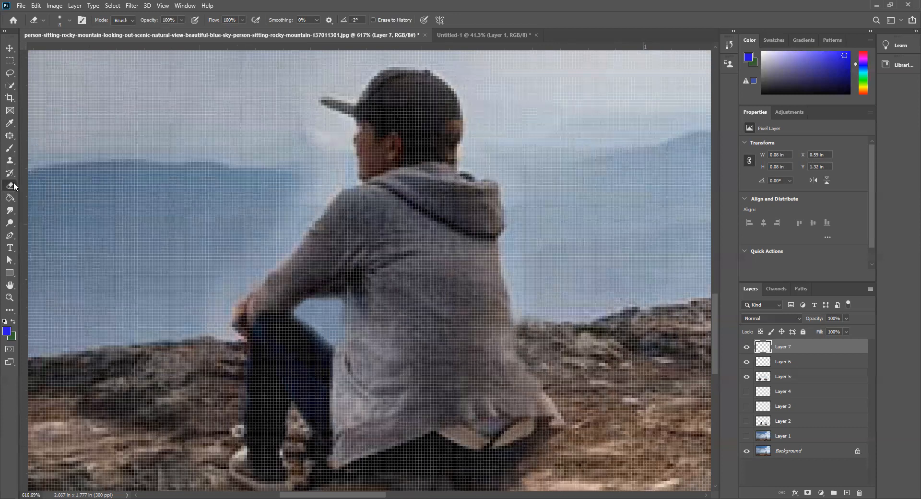
Clone more blue haze into the gap under the man's arm and erase the overspill along his sleeve and jacket.
click(9, 160)
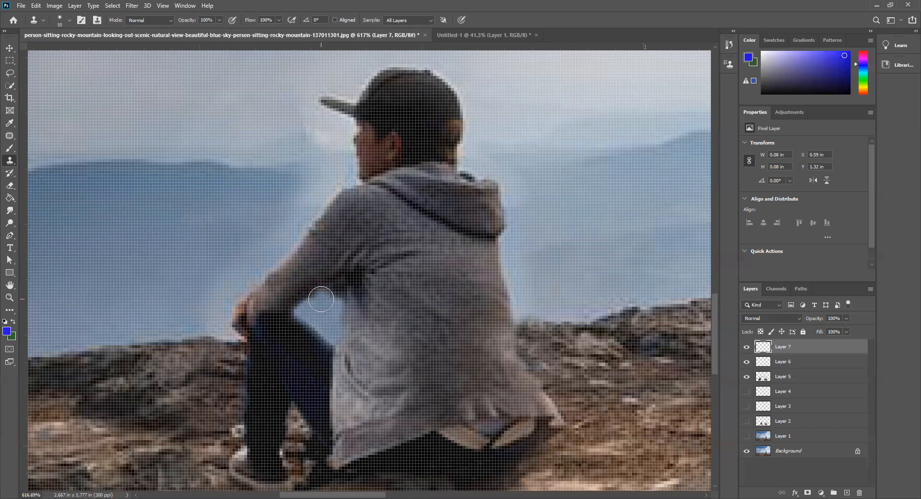
drag(320, 299, 338, 290)
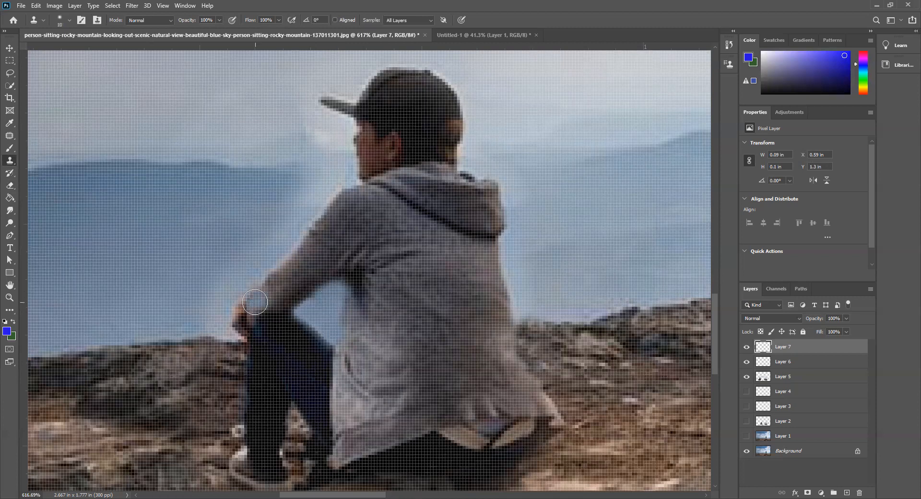
scroll(256, 291, down, 1)
key(e)
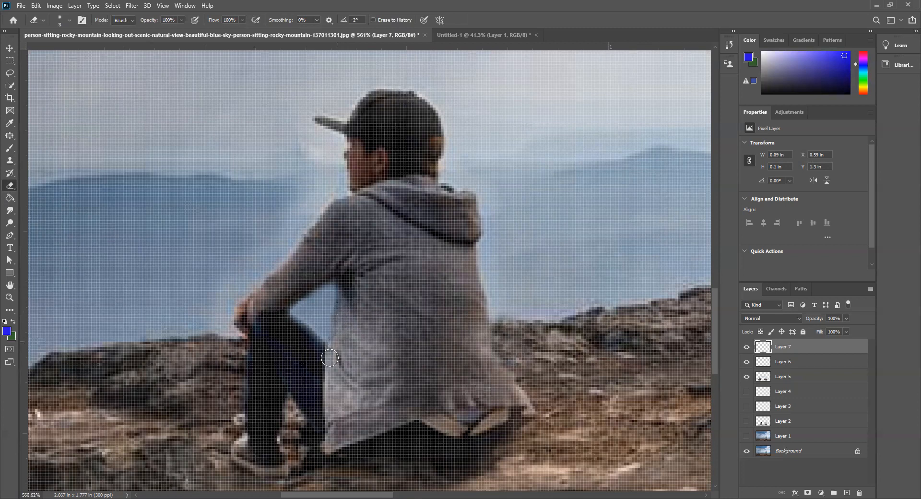
scroll(288, 357, down, 2)
scroll(294, 360, down, 10)
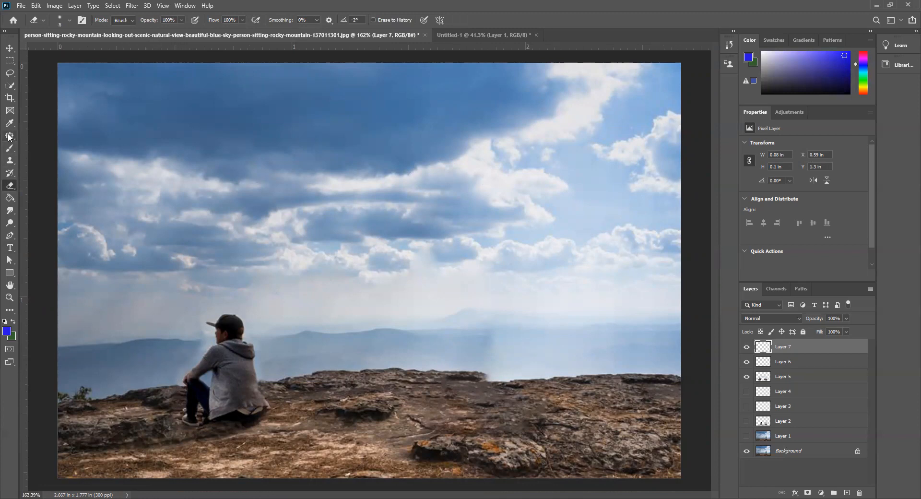
Add a new layer and heal the pale halo in front of the man's forearm with the Healing Brush.
drag(21, 138, 57, 143)
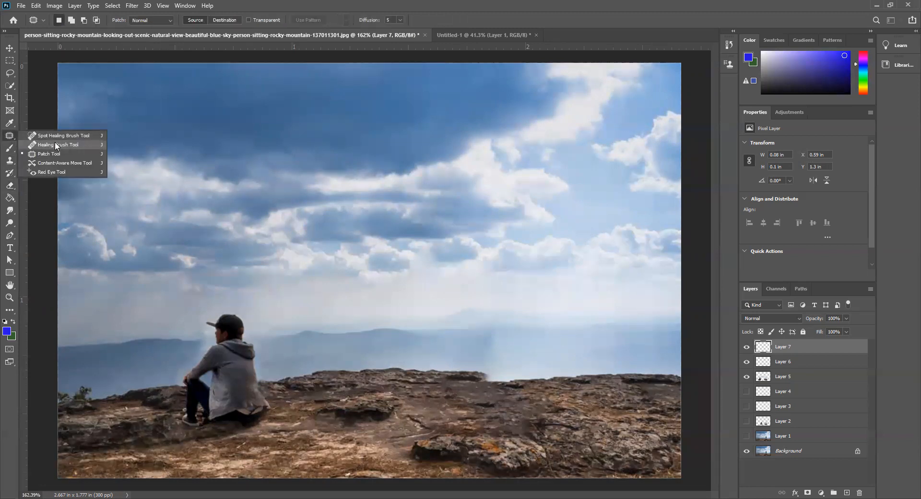
click(55, 145)
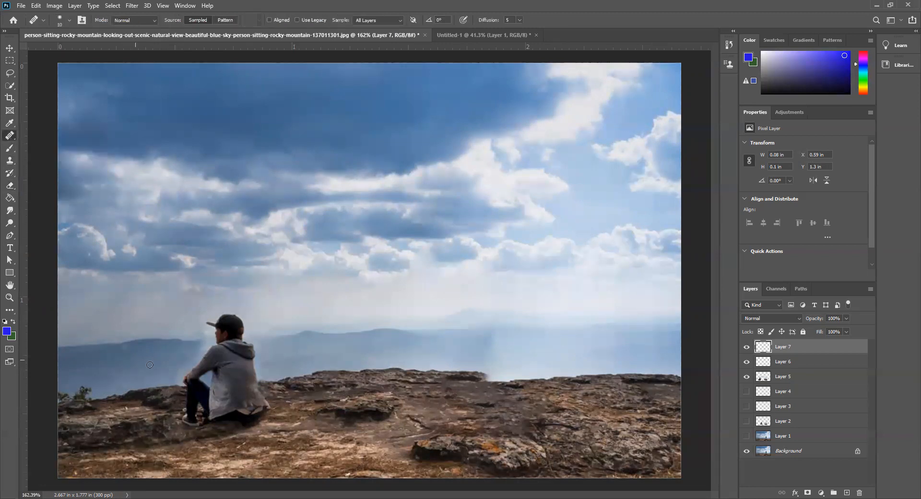
alt+click(177, 356)
key(ctrl+z)
click(847, 490)
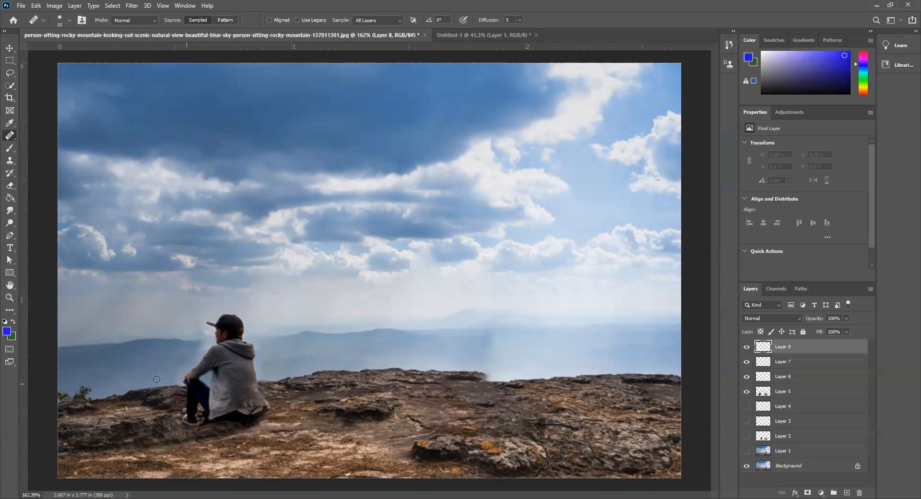
click(179, 376)
drag(187, 367, 200, 348)
Try outlining the small pale area beside the man's hands with the Patch tool, and clear the selection.
right_click(10, 136)
click(46, 155)
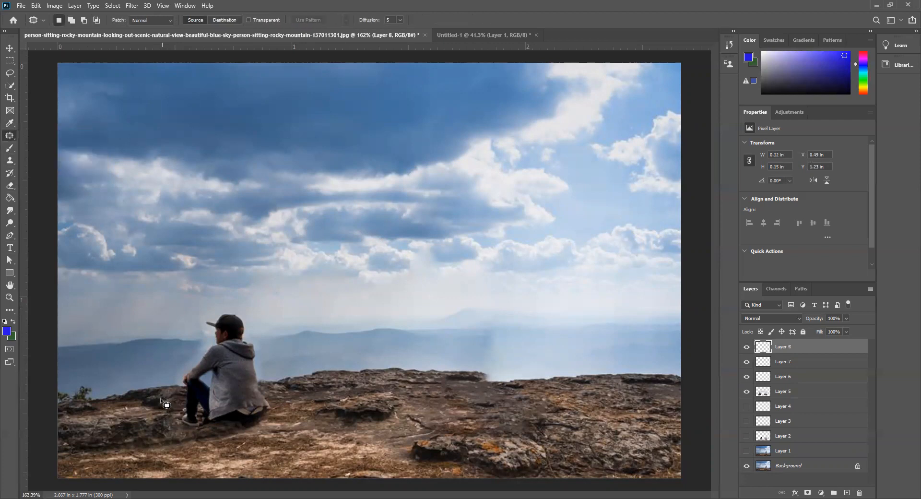
scroll(165, 404, up, 3)
scroll(188, 409, up, 3)
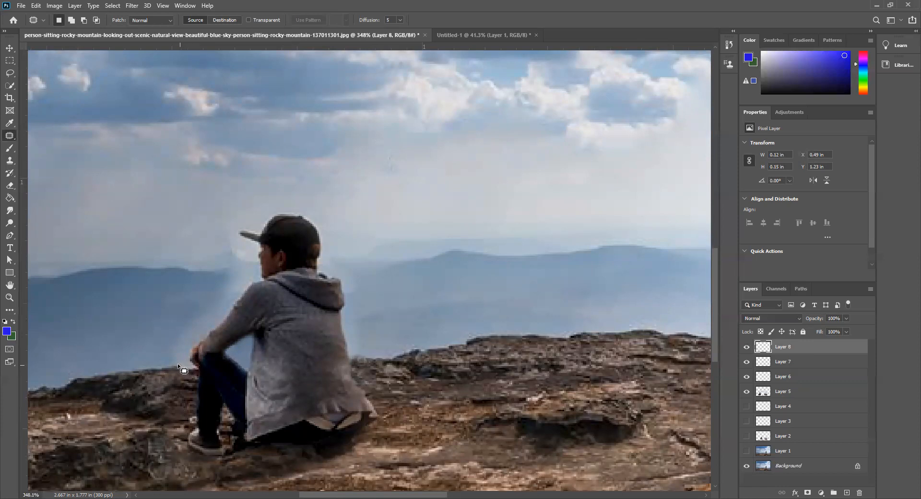
mouse_move(177, 363)
mouse_down()
mouse_move(195, 369)
mouse_move(197, 349)
mouse_move(195, 358)
mouse_up()
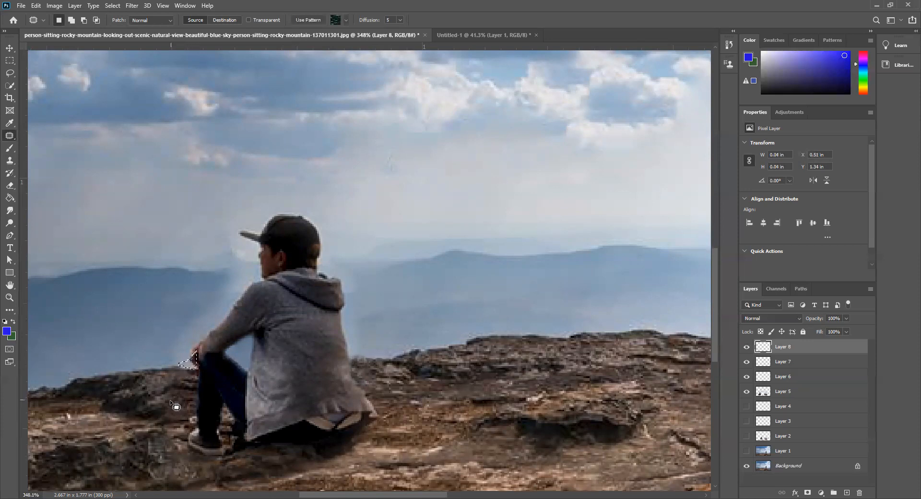
key(ctrl+d)
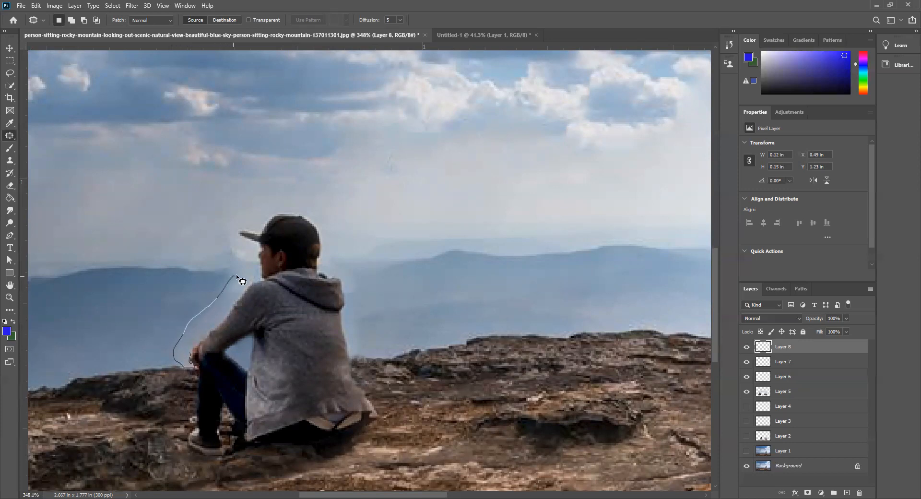
Try patching the pale strip between the man's chin and hands with the blue haze in front of him.
drag(248, 282, 243, 291)
drag(211, 328, 190, 354)
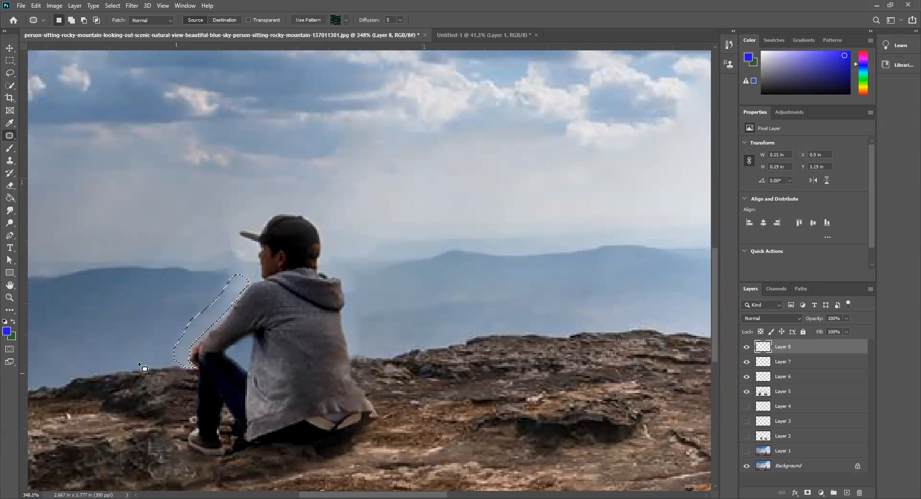
drag(205, 316, 158, 316)
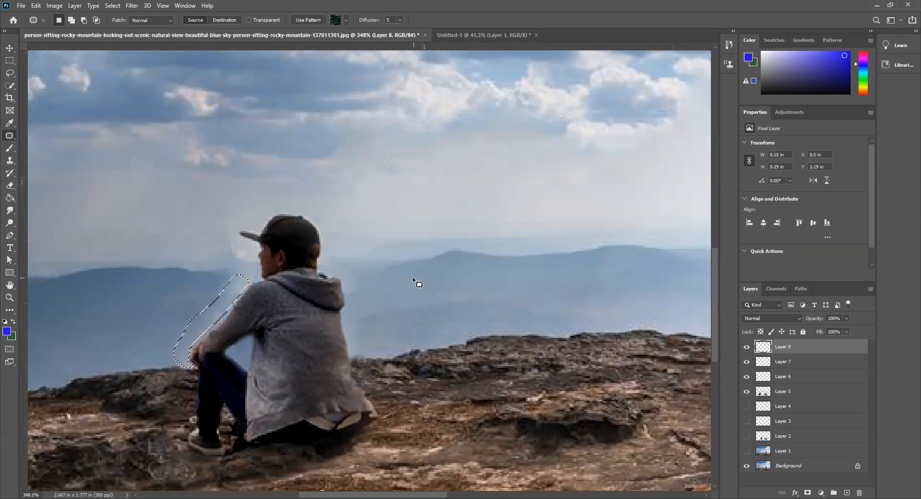
key(ctrl+d)
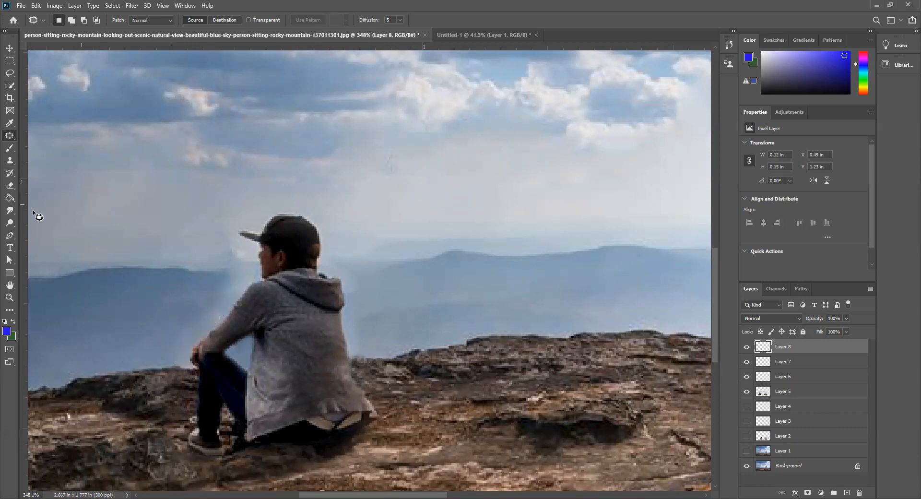
Clone nearby blue haze over the pale halo in front of the man's hands and forearm, reducing the Clone Stamp brush size.
click(10, 160)
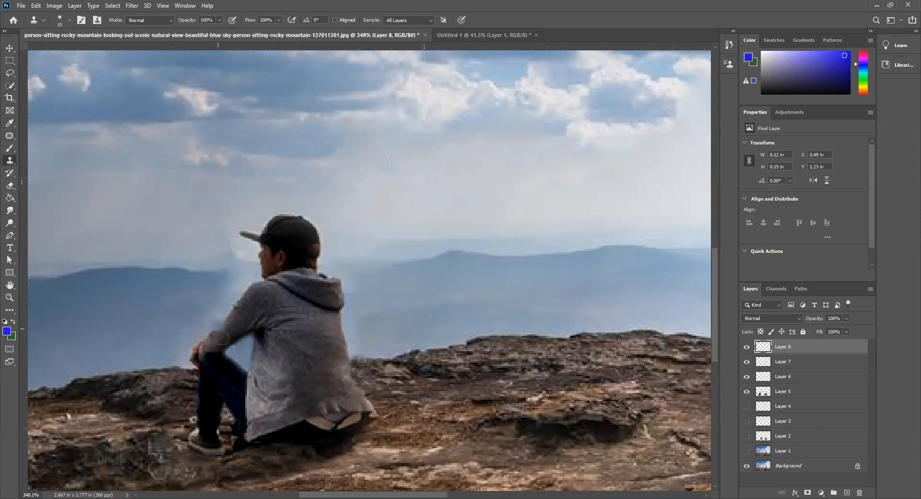
alt+click(170, 317)
mouse_move(178, 355)
mouse_down()
mouse_move(192, 331)
mouse_move(183, 332)
mouse_move(200, 330)
mouse_move(190, 323)
mouse_move(204, 329)
mouse_move(220, 305)
mouse_move(179, 353)
mouse_up()
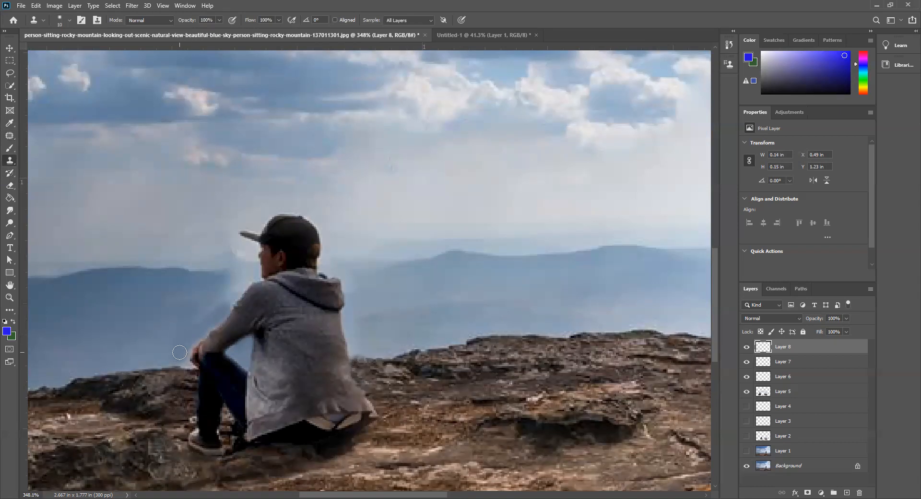
key(bracketleft)
key(bracketleft)
mouse_move(230, 300)
mouse_down()
mouse_move(242, 285)
mouse_move(208, 302)
mouse_up()
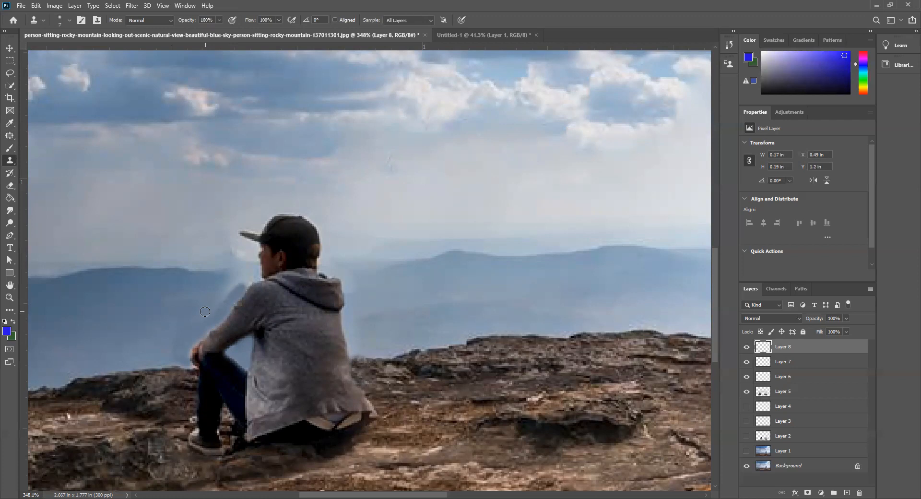
key(ctrl+z)
drag(211, 302, 220, 307)
mouse_move(224, 304)
mouse_down()
mouse_move(230, 299)
mouse_move(223, 303)
mouse_up()
Clone sampled mountain and sky haze over the pale area between the man's shoulder and face.
alt+click(218, 279)
mouse_move(228, 290)
mouse_down()
mouse_move(238, 287)
mouse_move(233, 297)
mouse_move(237, 280)
mouse_move(234, 290)
mouse_up()
alt+click(202, 304)
mouse_move(230, 281)
mouse_down()
mouse_move(246, 281)
mouse_move(236, 293)
mouse_move(246, 281)
mouse_move(231, 276)
mouse_move(251, 274)
mouse_move(240, 280)
mouse_move(235, 261)
mouse_up()
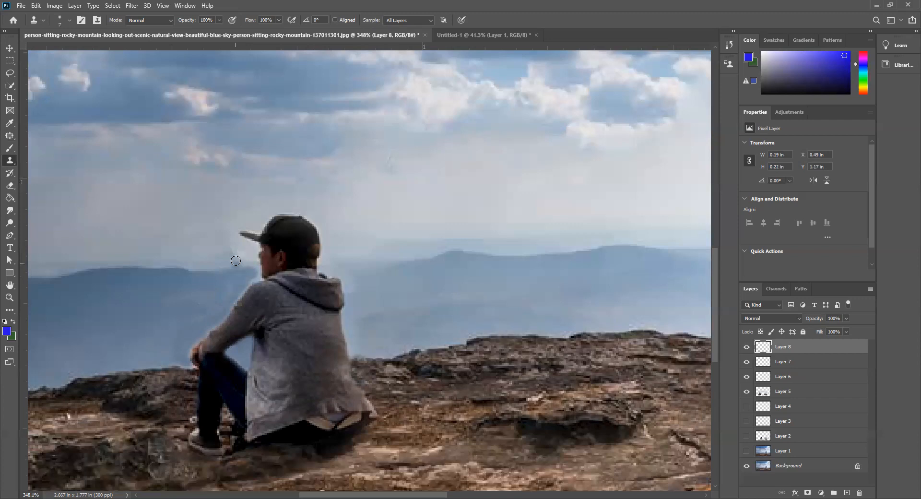
alt+click(232, 261)
drag(251, 263, 252, 262)
mouse_move(232, 255)
mouse_down()
mouse_move(254, 256)
mouse_move(217, 245)
mouse_move(252, 253)
mouse_up()
Clone sampled sky around the brim of the man's cap to remove the remaining halo.
alt+click(226, 248)
alt+click(227, 246)
alt+click(244, 256)
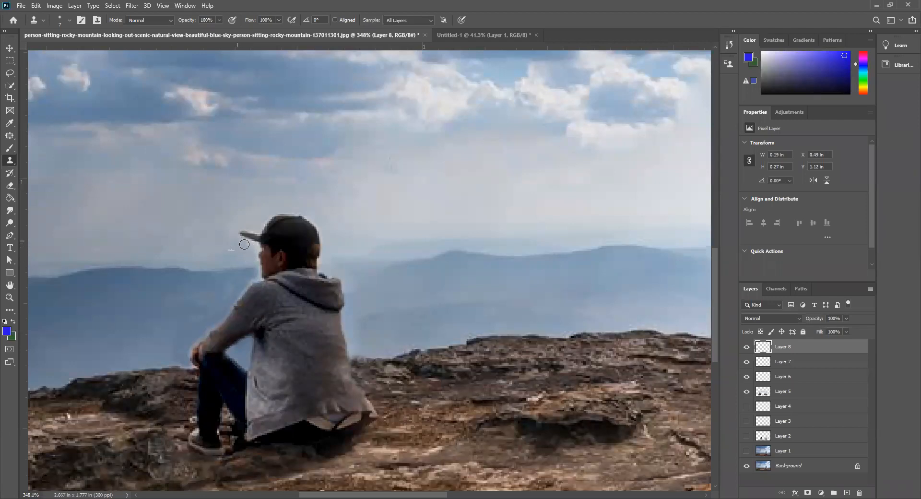
drag(231, 243, 230, 237)
alt+click(225, 229)
drag(232, 227, 236, 220)
alt+click(230, 219)
drag(242, 226, 254, 227)
scroll(194, 269, down, 6)
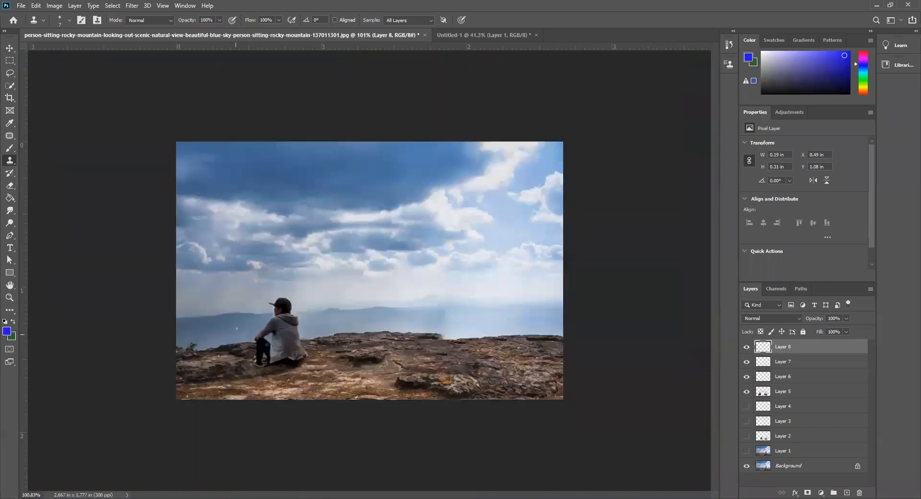
scroll(307, 349, up, 2)
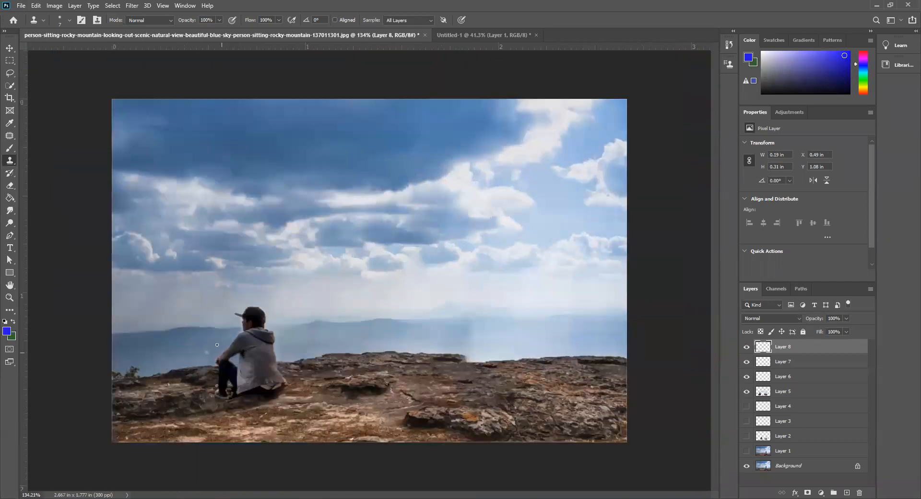